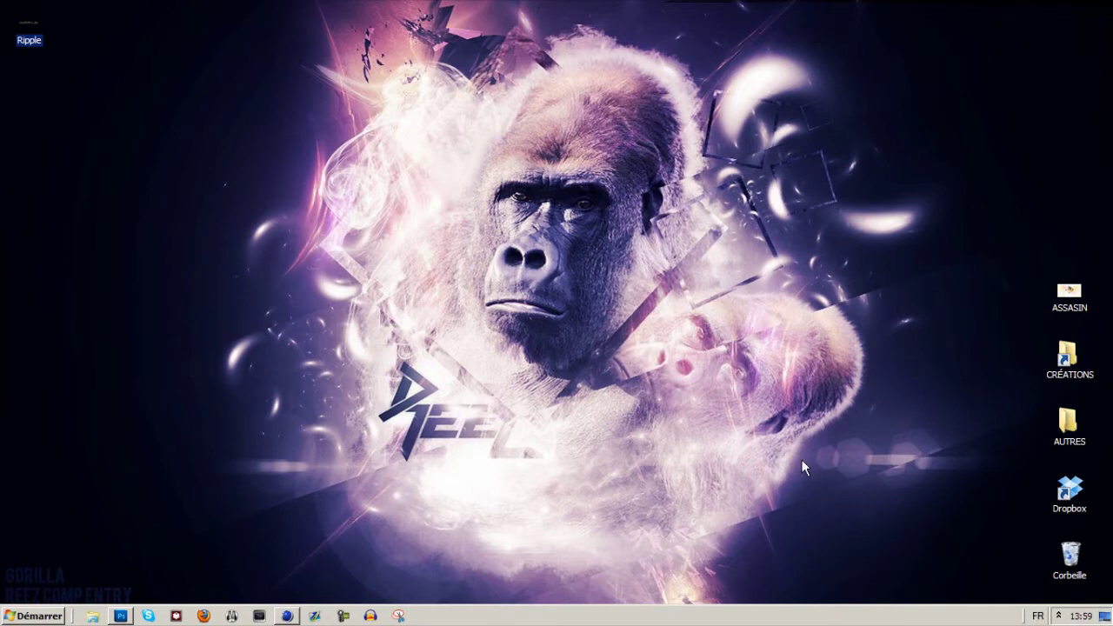
# Open the Ripple image on the desktop, examine its black and gold 3D lettering, and close it.
pyautogui.click(209, 184)
pyautogui.doubleClick(27, 33)
pyautogui.scroll(3, 319, 277)
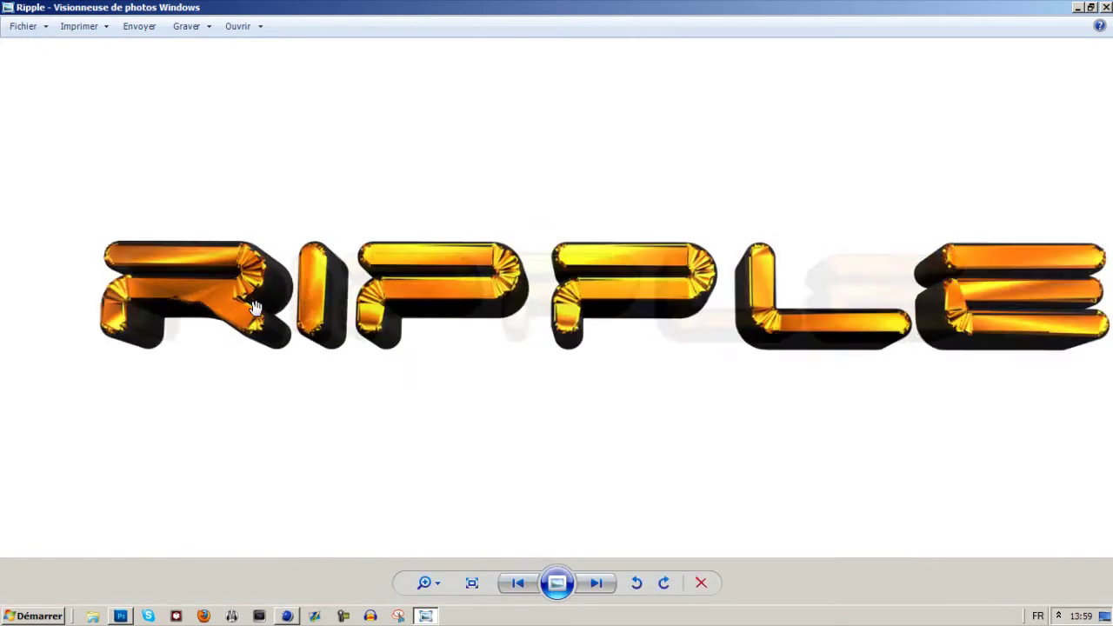
pyautogui.scroll(-3, 362, 313)
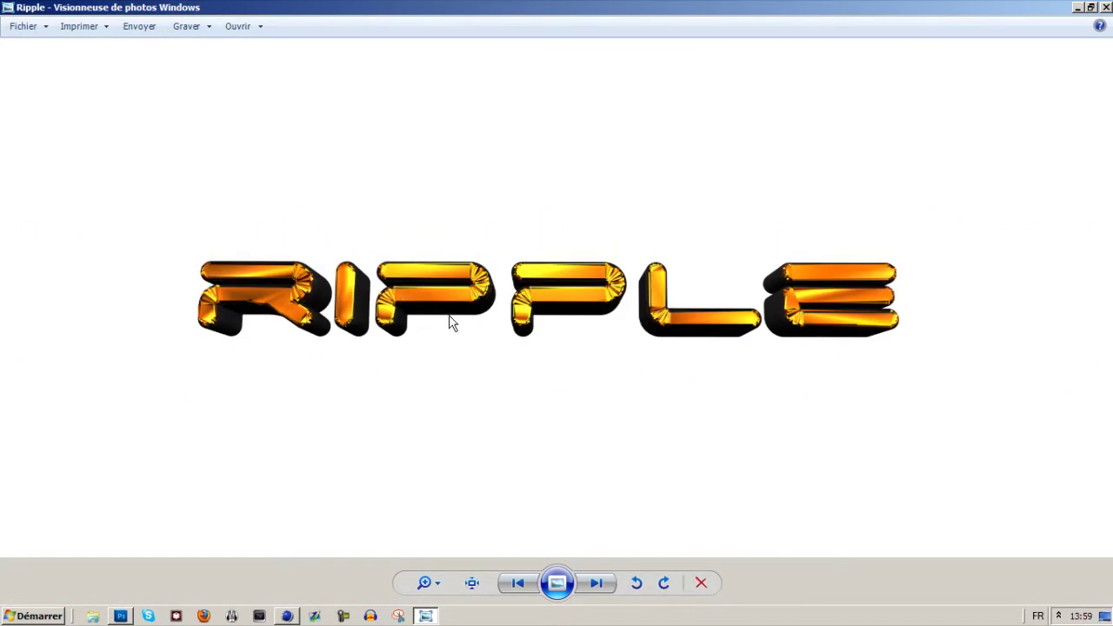
pyautogui.click(1106, 7)
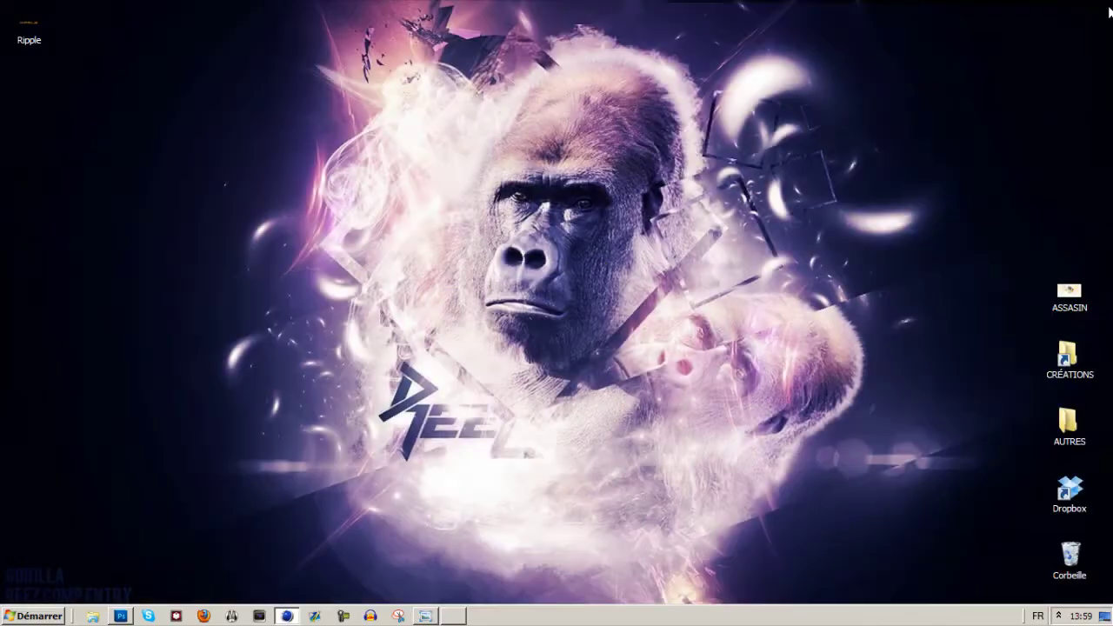
# Switch to CINEMA 4D and delete the Neutre group and the Mo Texte objects that form the existing lettering.
pyautogui.click(286, 617)
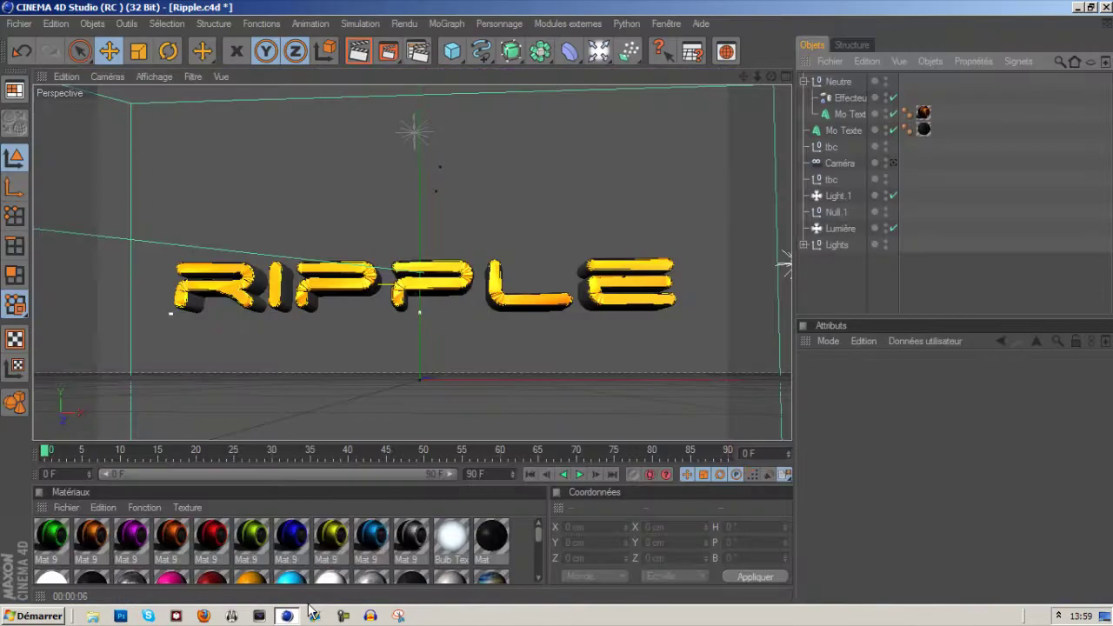
pyautogui.moveTo(936, 80); pyautogui.dragTo(826, 132)
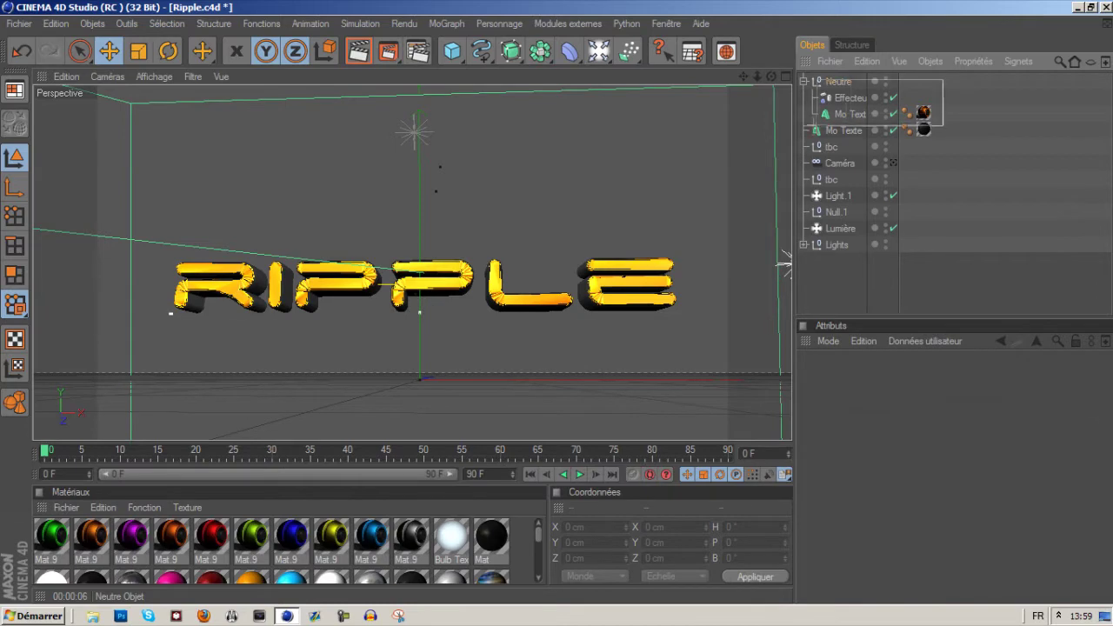
pyautogui.press('Delete')
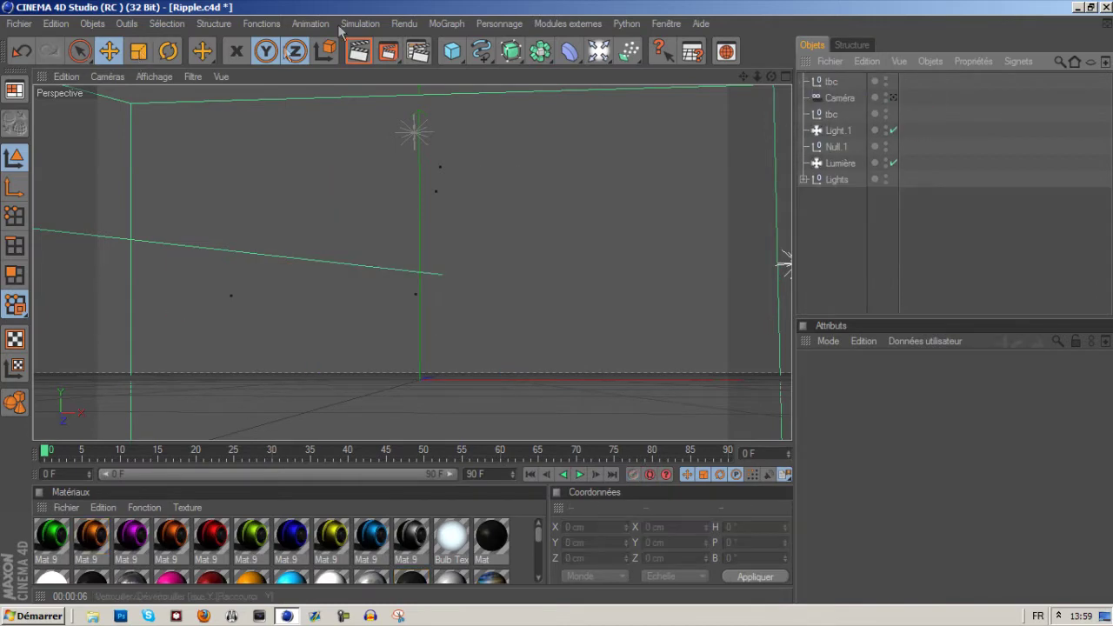
# Add a MoGraph Mo Texte object and set its height to 120 cm.
pyautogui.click(445, 23)
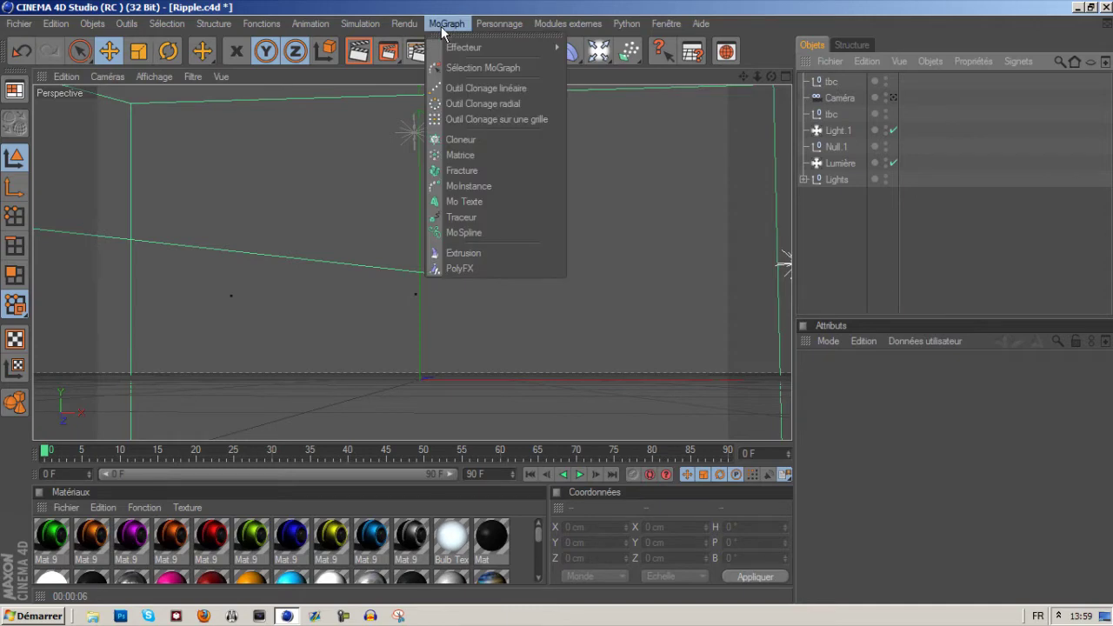
pyautogui.click(476, 203)
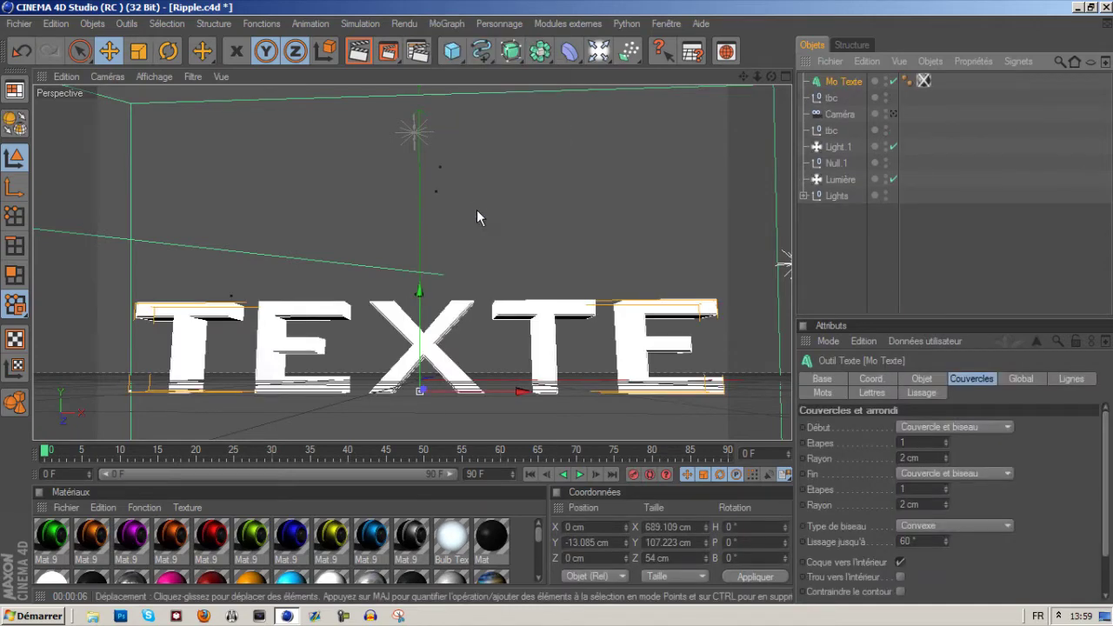
pyautogui.click(922, 379)
pyautogui.doubleClick(939, 555)
pyautogui.write('120')
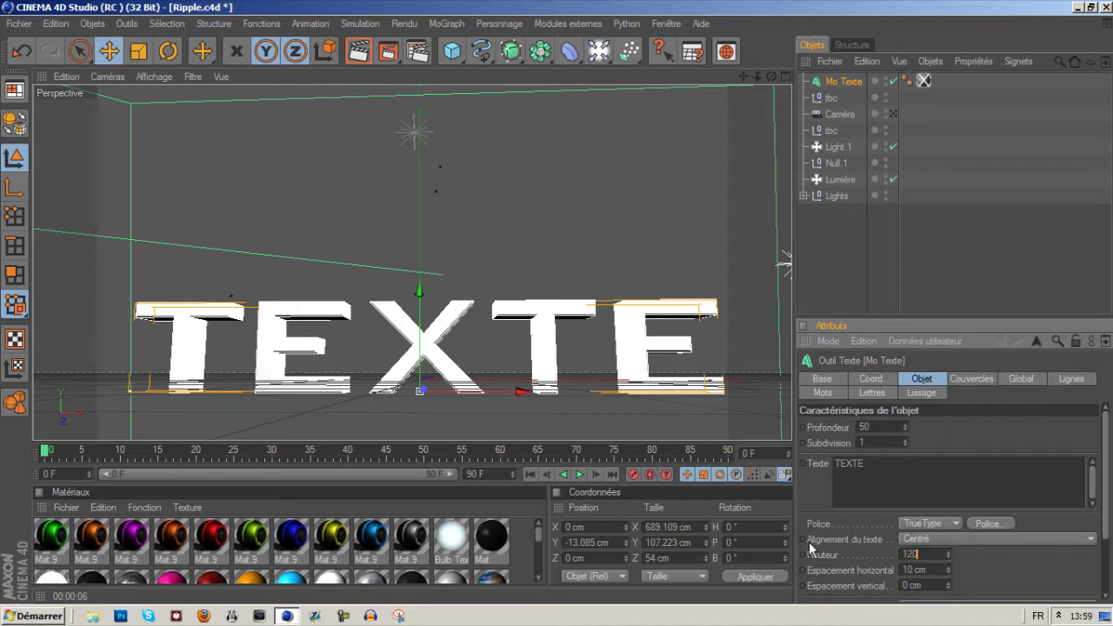
pyautogui.click(844, 261)
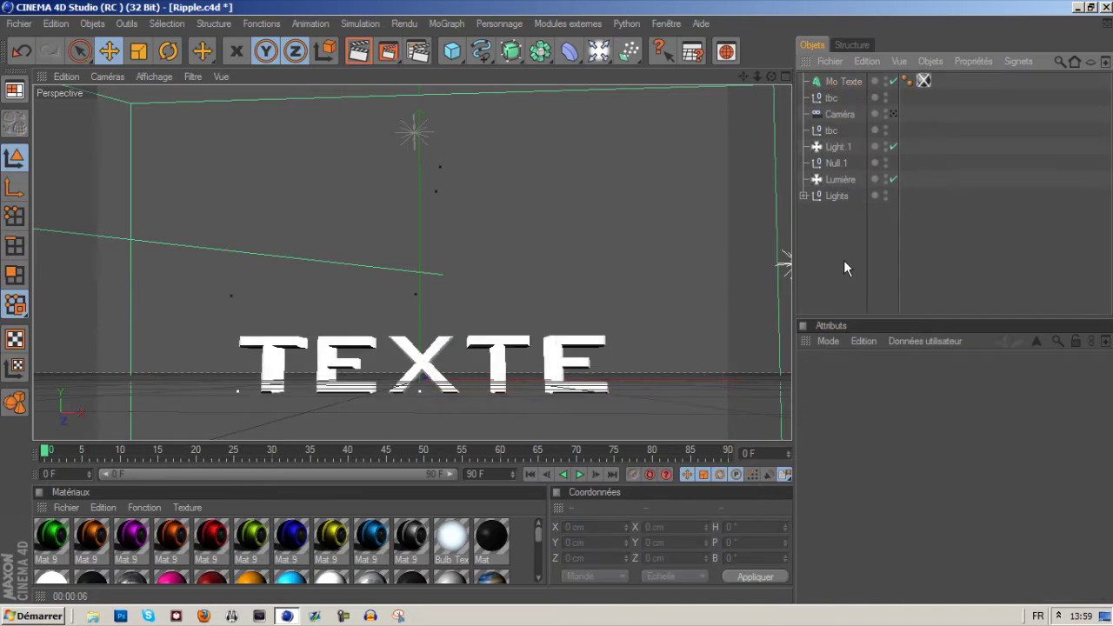
# Delete the empty texture tag from the Mo Texte object.
pyautogui.click(862, 81)
pyautogui.click(924, 80)
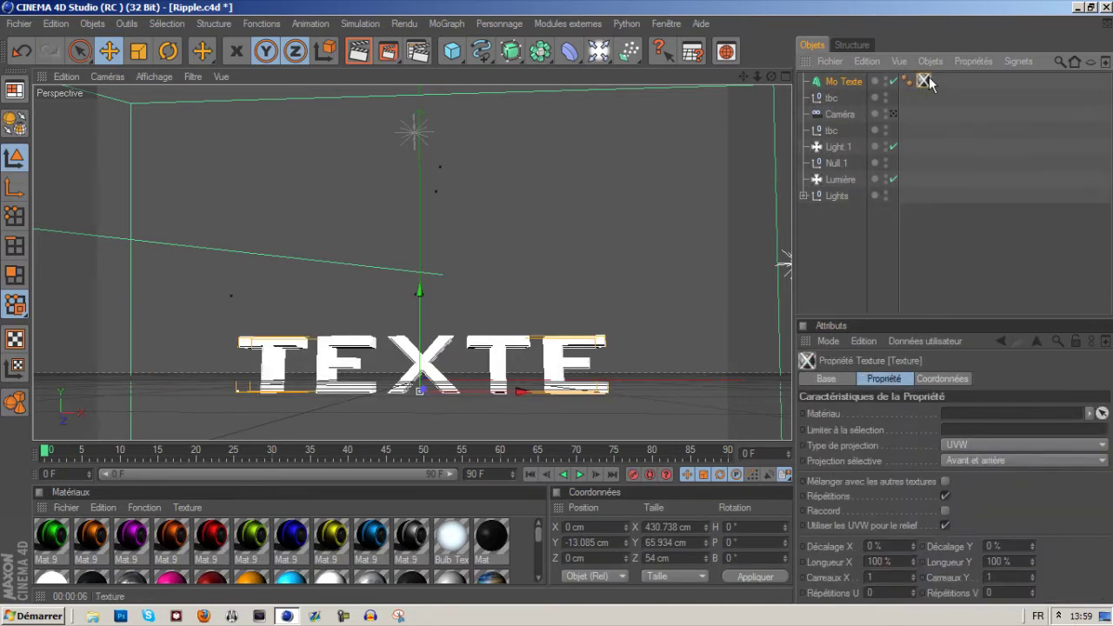
pyautogui.press('Delete')
# Raise the Mo Texte object to about 75 cm in Y and look through the scene camera Caméra.
pyautogui.click(858, 81)
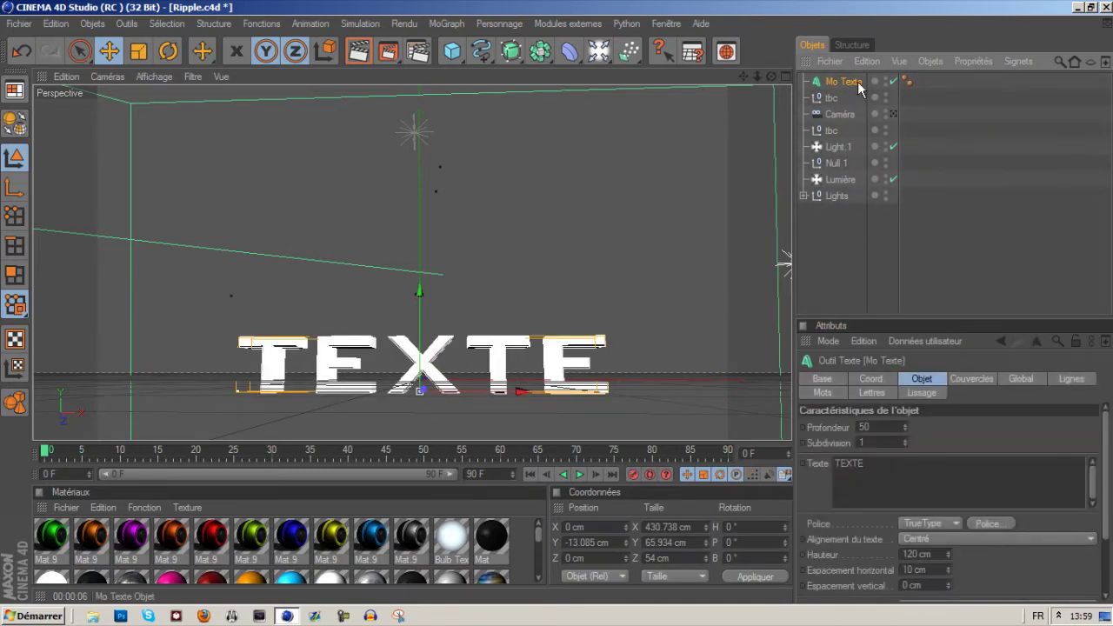
pyautogui.moveTo(419, 290); pyautogui.dragTo(419, 237)
pyautogui.click(895, 116)
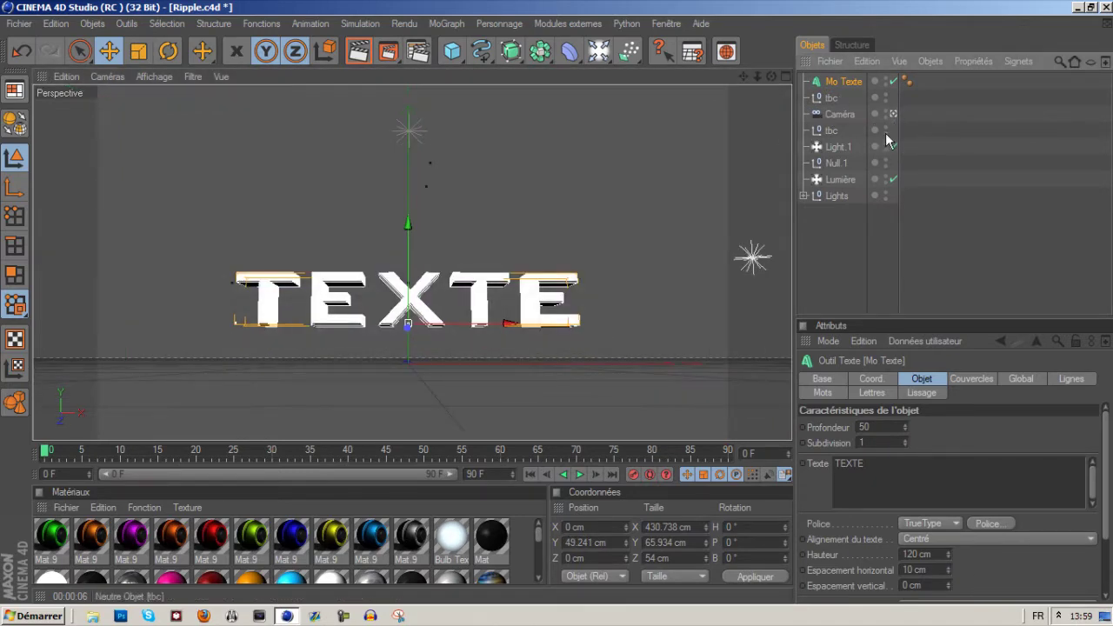
pyautogui.moveTo(405, 240); pyautogui.dragTo(405, 217)
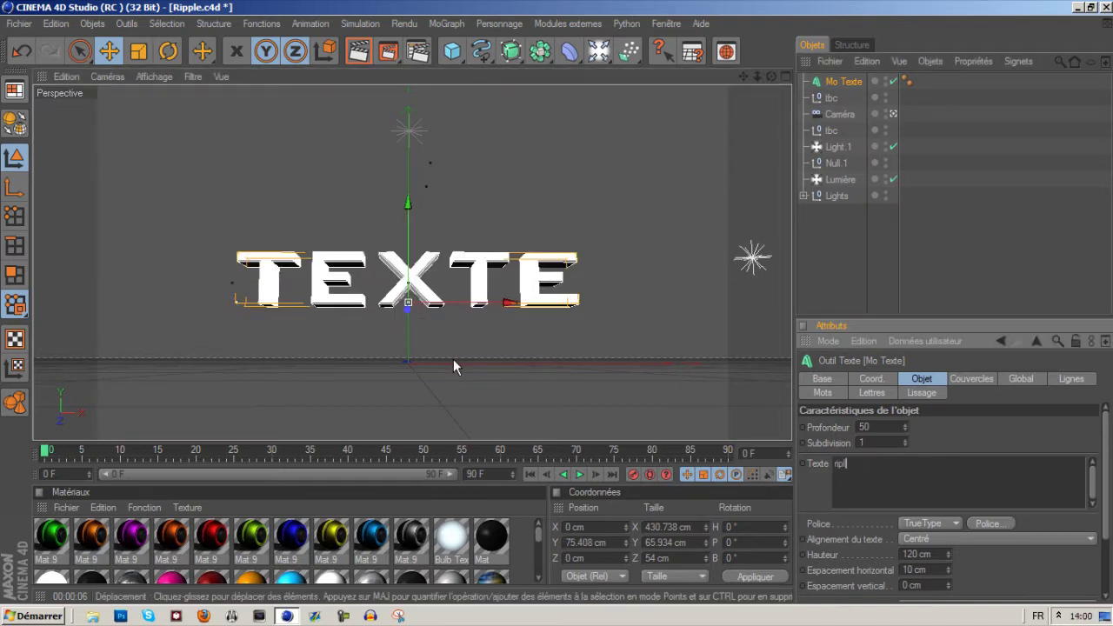
# Change the Mo Texte object's text to "ripple".
pyautogui.write('e')
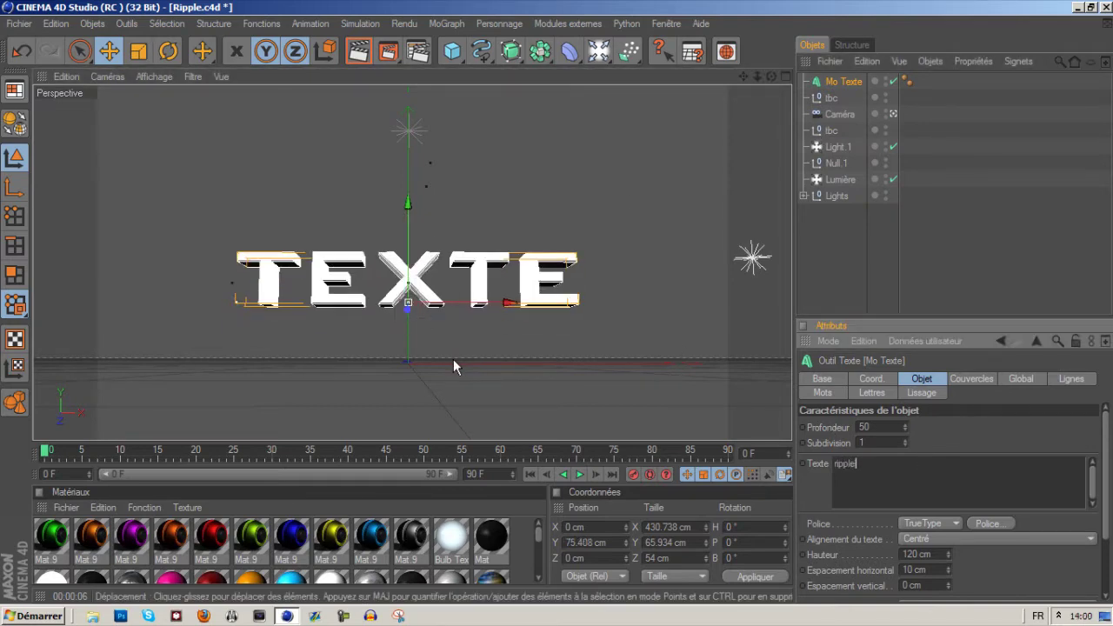
pyautogui.click(850, 255)
pyautogui.click(843, 83)
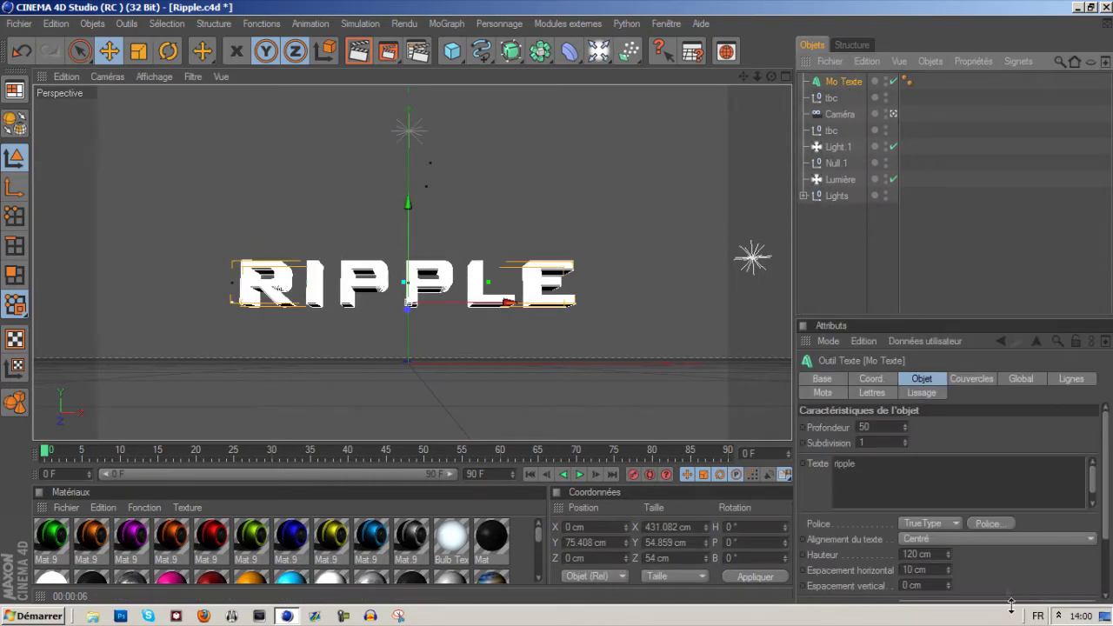
# Set the text's font to Space Age in the Normal style.
pyautogui.click(988, 524)
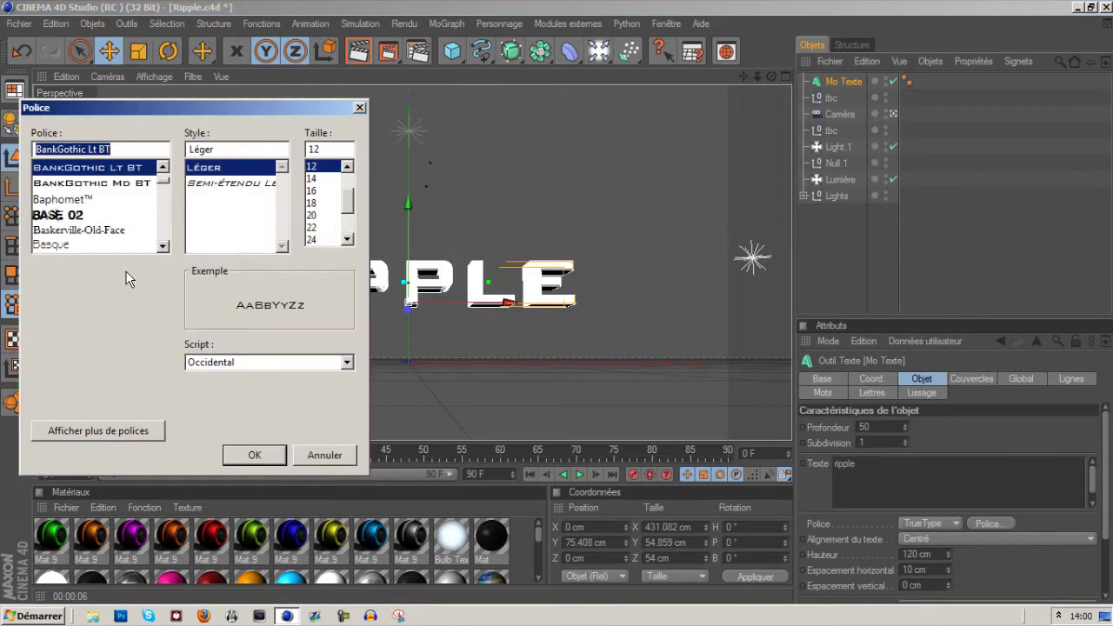
pyautogui.write('spa')
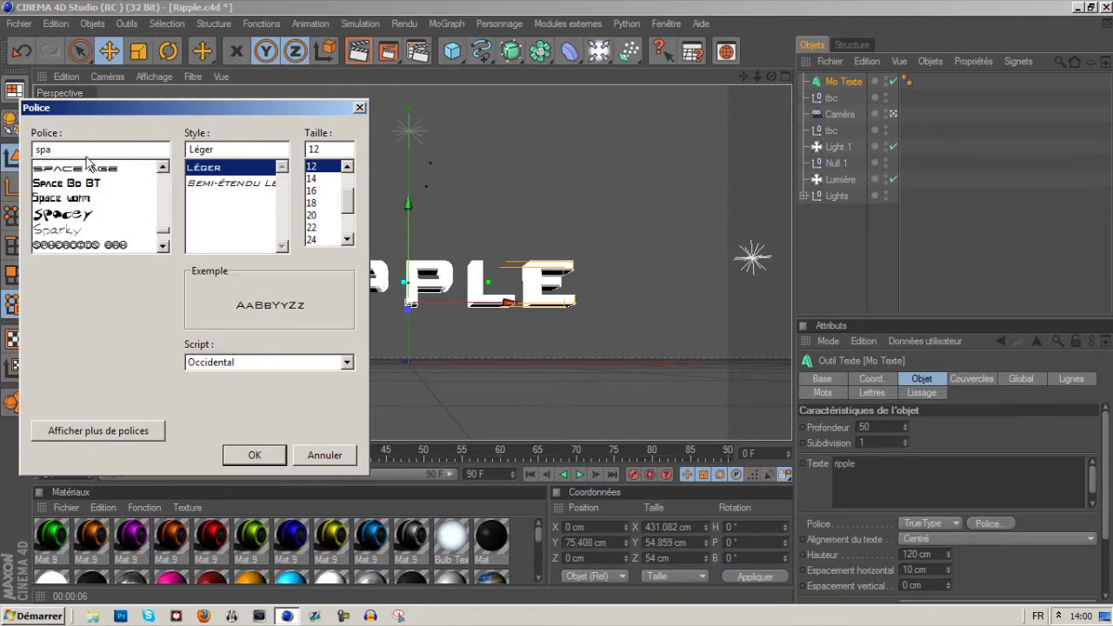
pyautogui.click(87, 167)
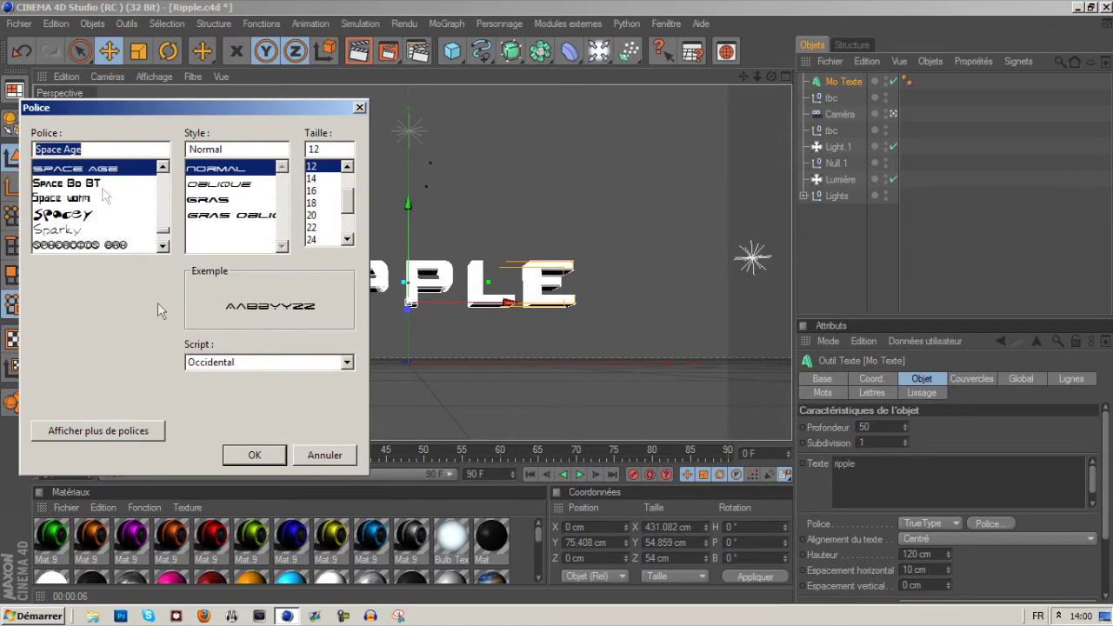
pyautogui.click(233, 452)
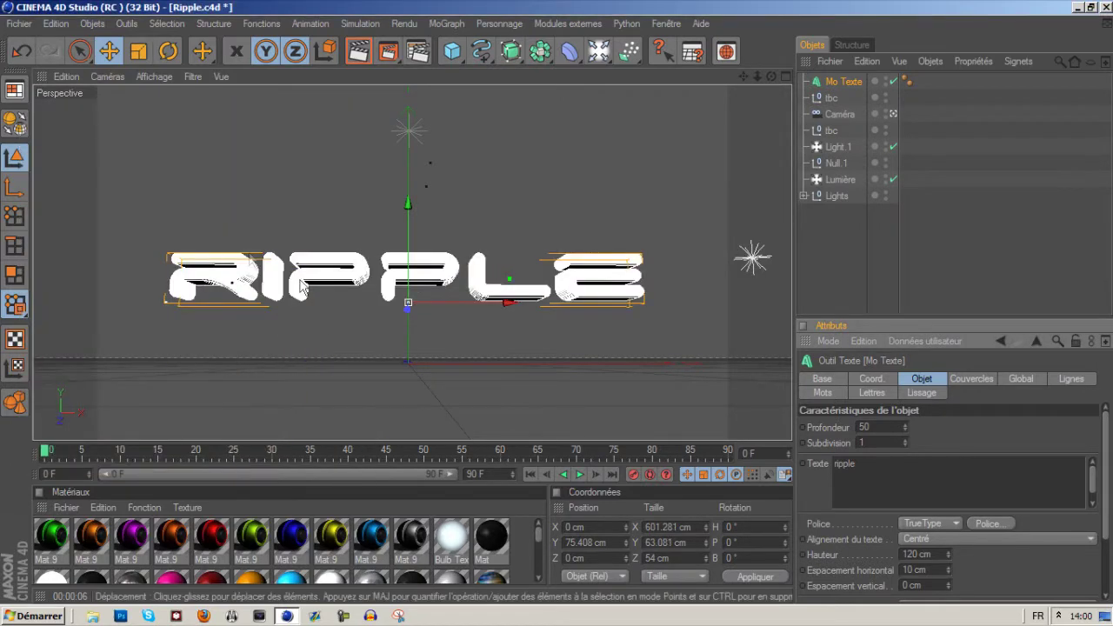
pyautogui.click(904, 240)
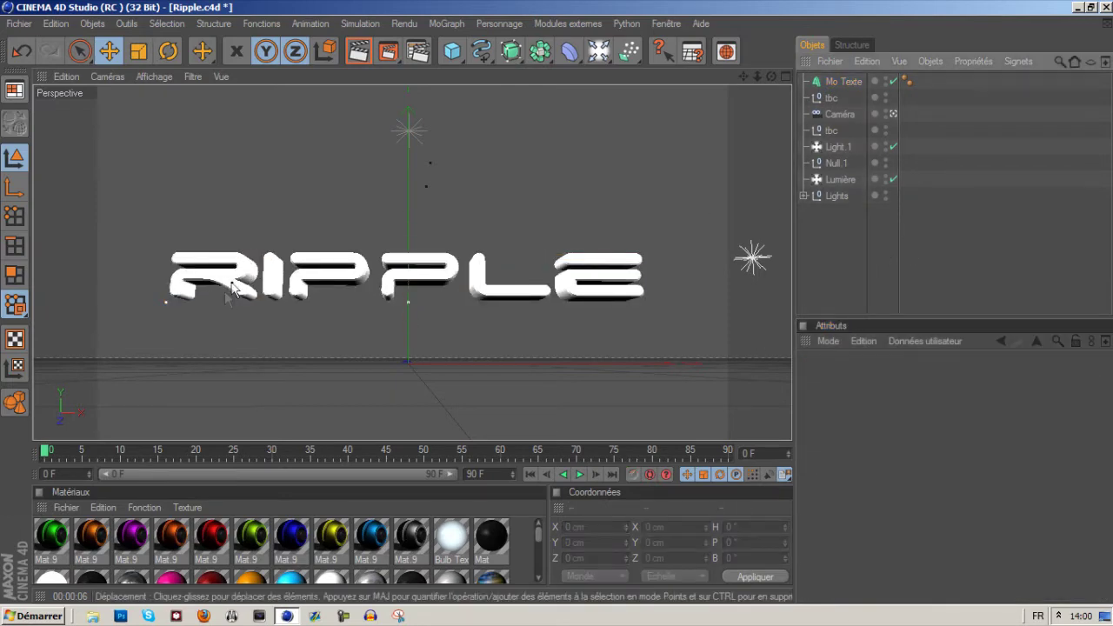
# Review the Ripple image from the desktop as a reference and return to CINEMA 4D.
pyautogui.click(1105, 616)
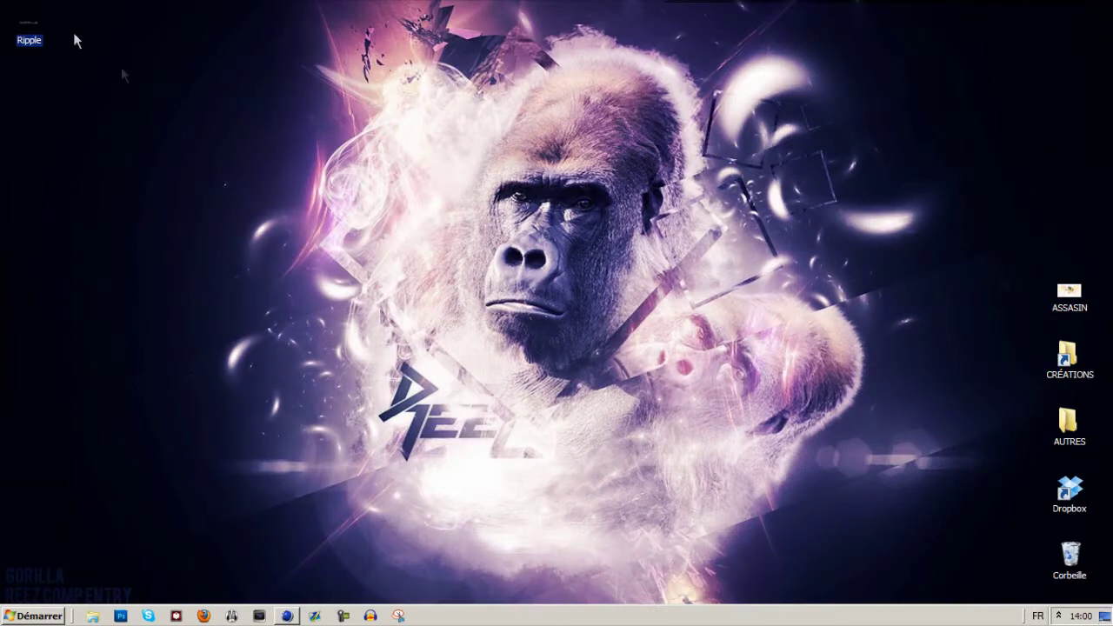
pyautogui.doubleClick(30, 33)
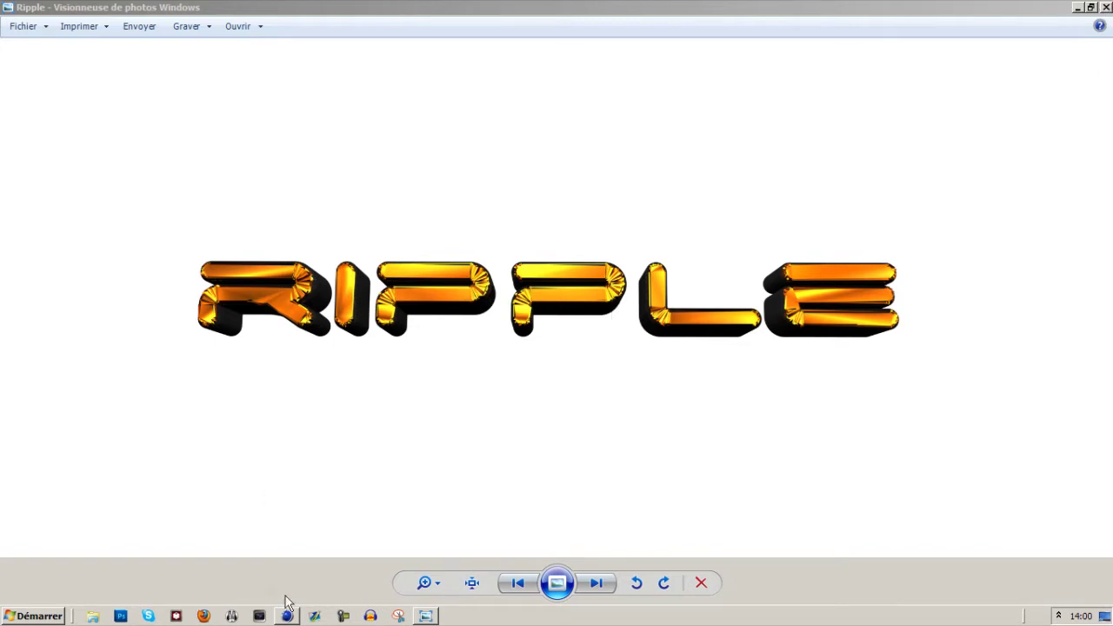
pyautogui.click(259, 616)
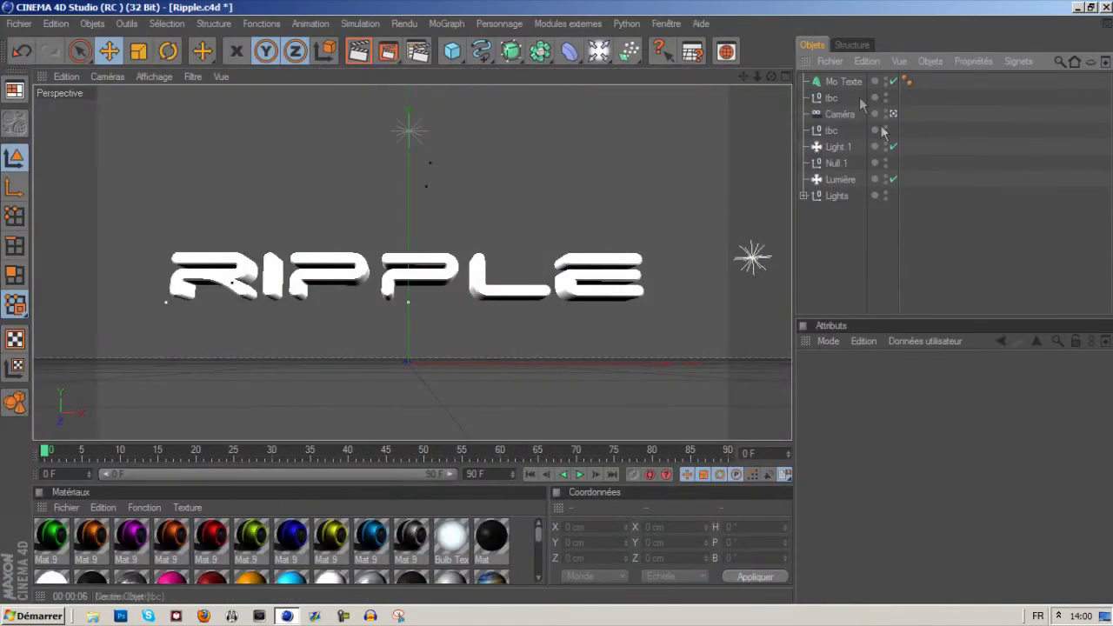
# Set both the start and end caps of the Mo Texte object to Couvercle uniquement.
pyautogui.click(840, 81)
pyautogui.click(971, 380)
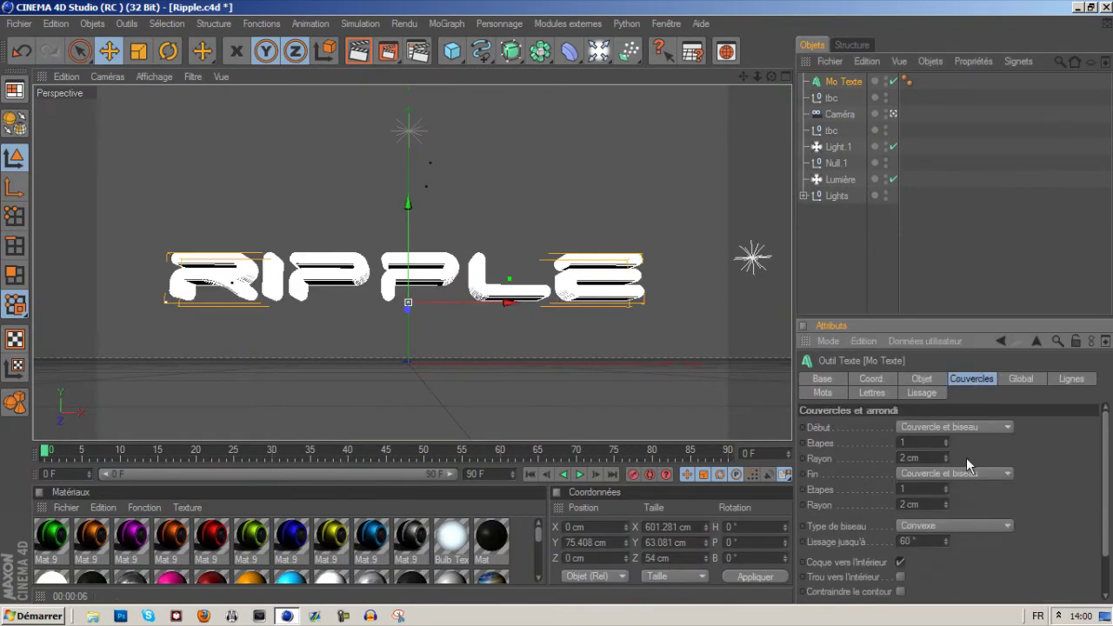
pyautogui.click(959, 430)
pyautogui.click(946, 455)
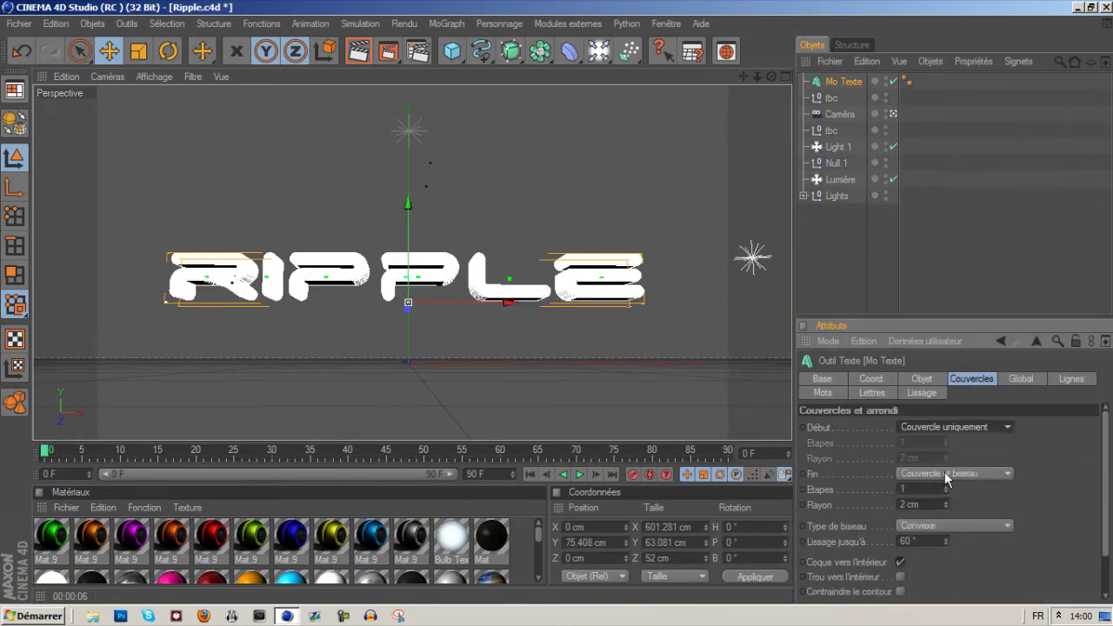
pyautogui.click(944, 473)
pyautogui.click(946, 505)
pyautogui.click(848, 212)
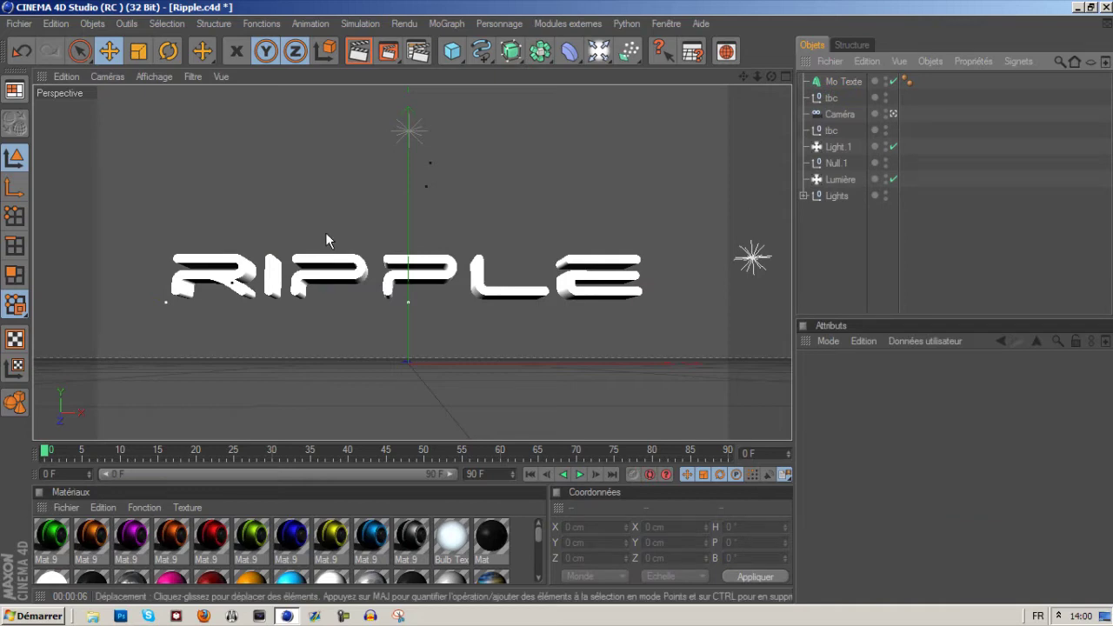
# Set the start and end caps of the text back to Couvercle et biseau.
pyautogui.click(842, 81)
pyautogui.click(950, 428)
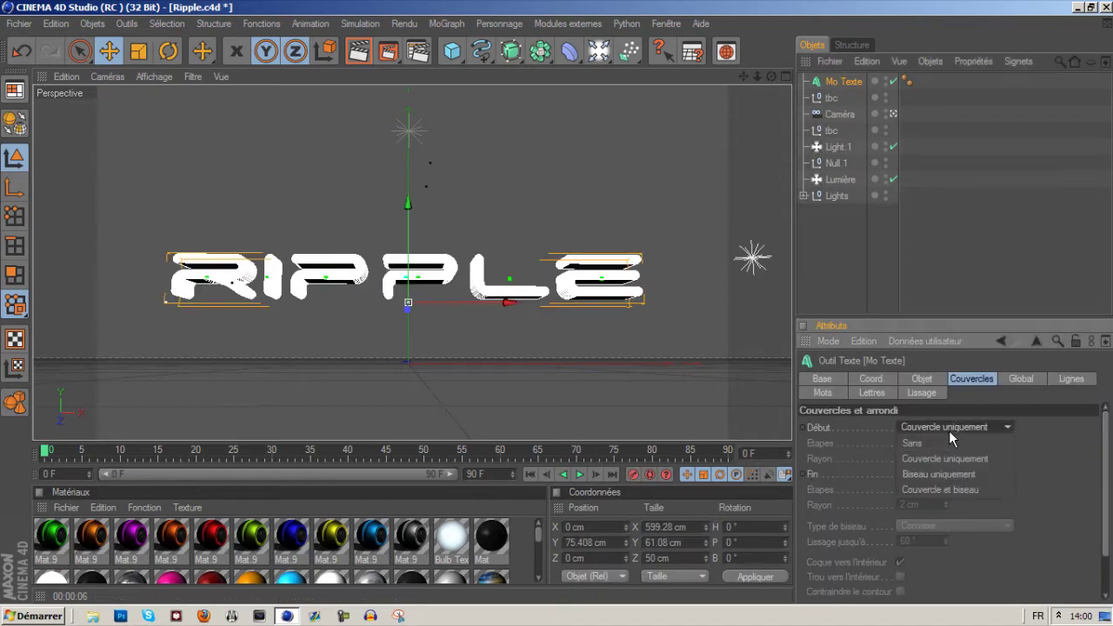
pyautogui.click(950, 496)
pyautogui.click(953, 474)
pyautogui.click(949, 535)
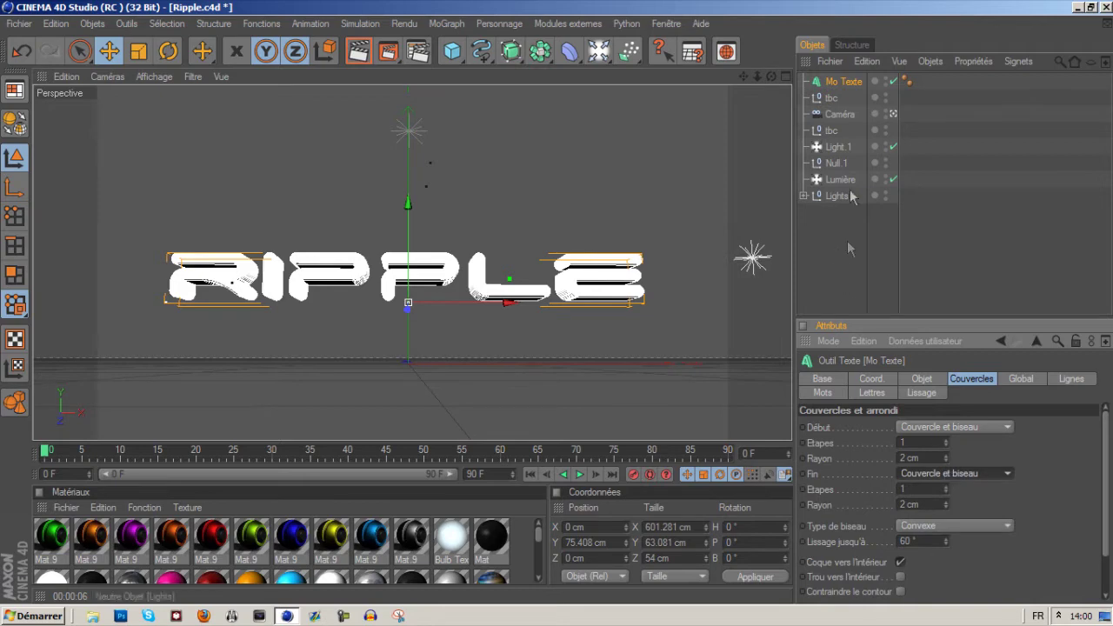
# Switch the text's start and end caps to Couvercle uniquement, without a bevel.
pyautogui.click(919, 439)
pyautogui.click(924, 428)
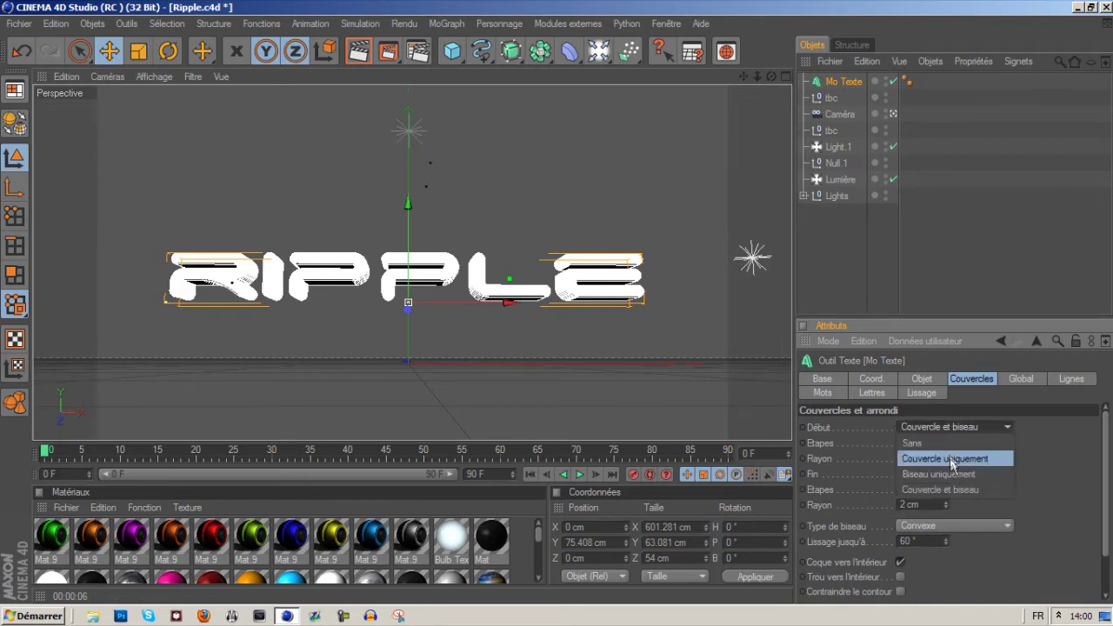
pyautogui.click(995, 465)
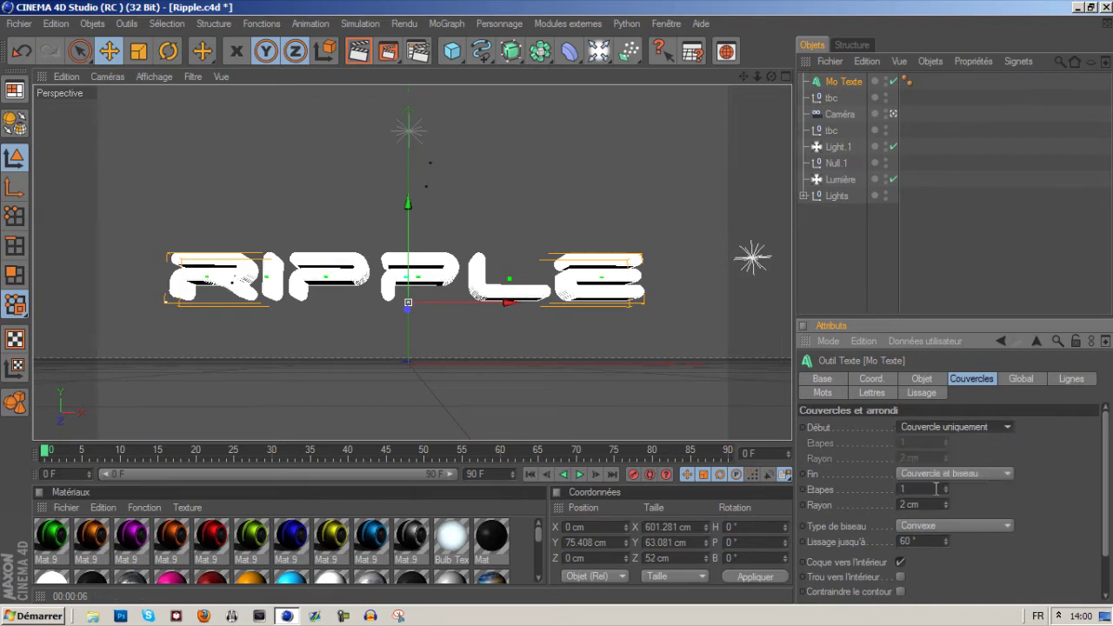
pyautogui.click(954, 473)
pyautogui.click(939, 502)
pyautogui.click(878, 246)
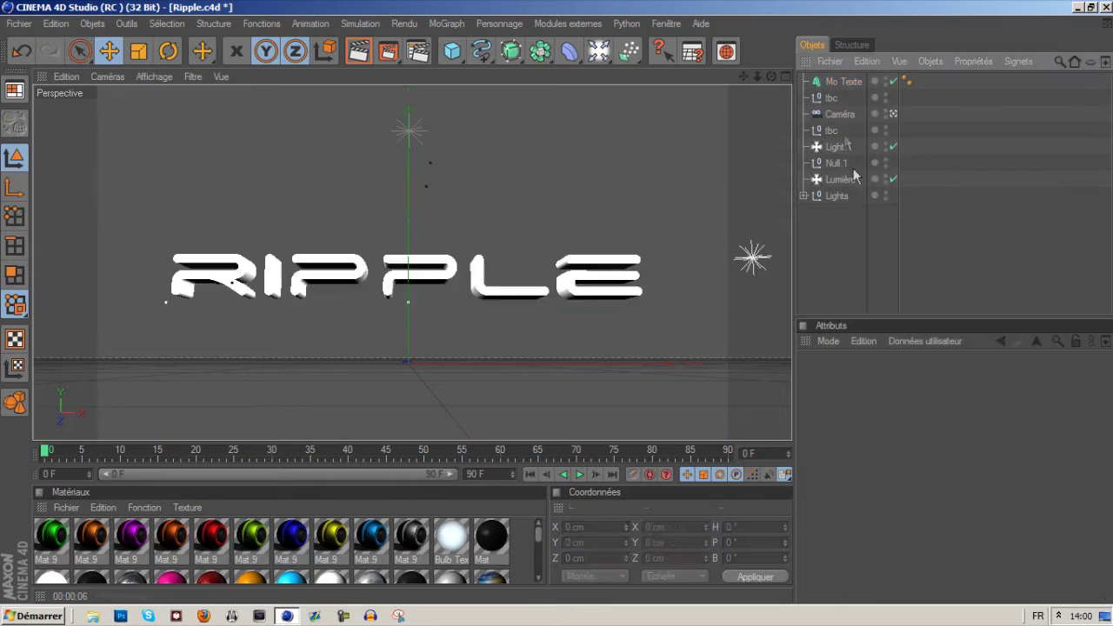
# Set the start cap of the Mo Texte object to Couvercle et biseau.
pyautogui.click(841, 82)
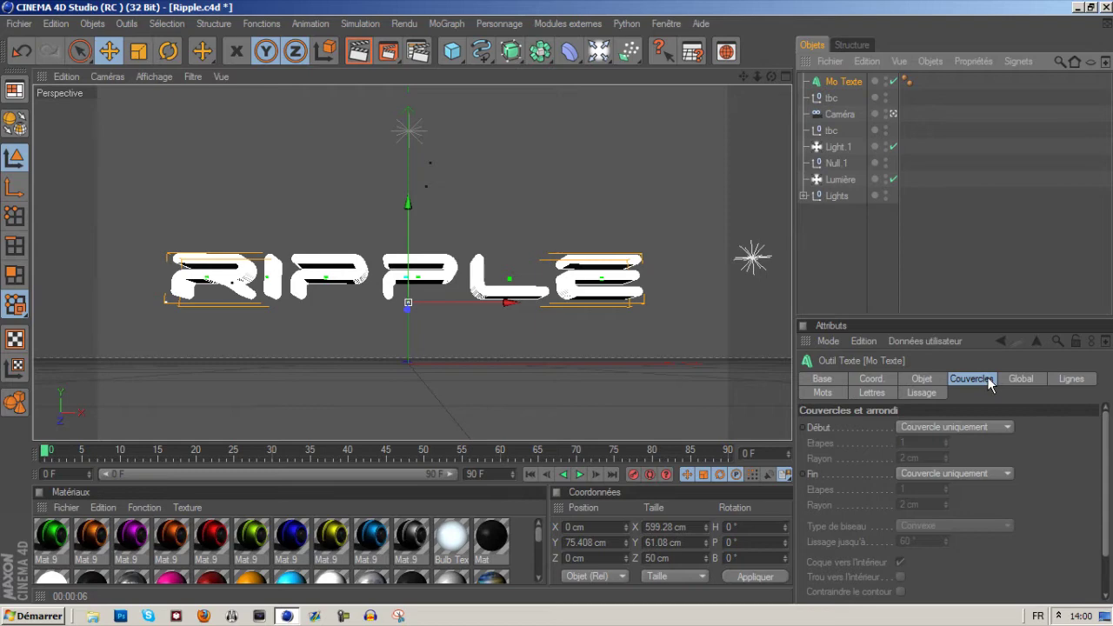
pyautogui.click(967, 427)
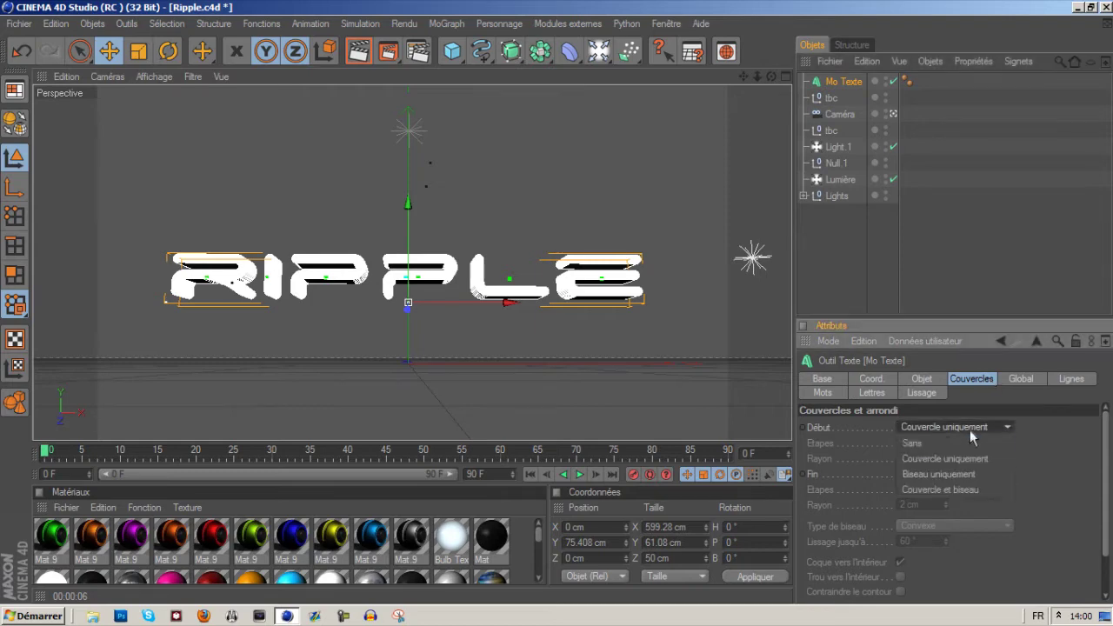
pyautogui.click(932, 490)
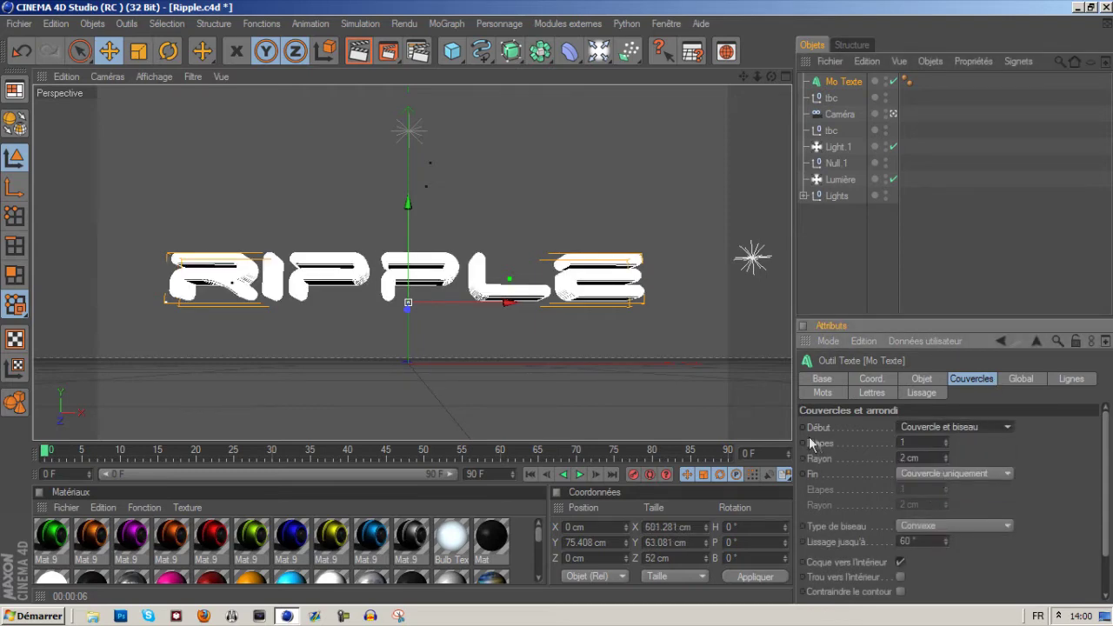
# Set the text's end cap to Couvercle et biseau and reduce both cap radii to 1 cm.
pyautogui.click(936, 473)
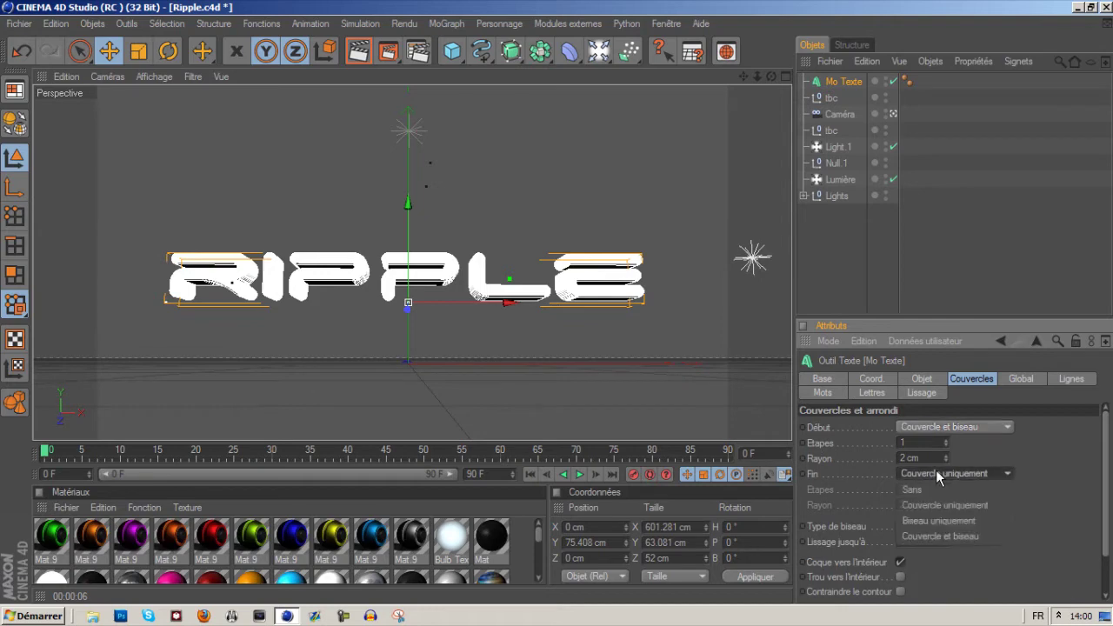
pyautogui.click(936, 533)
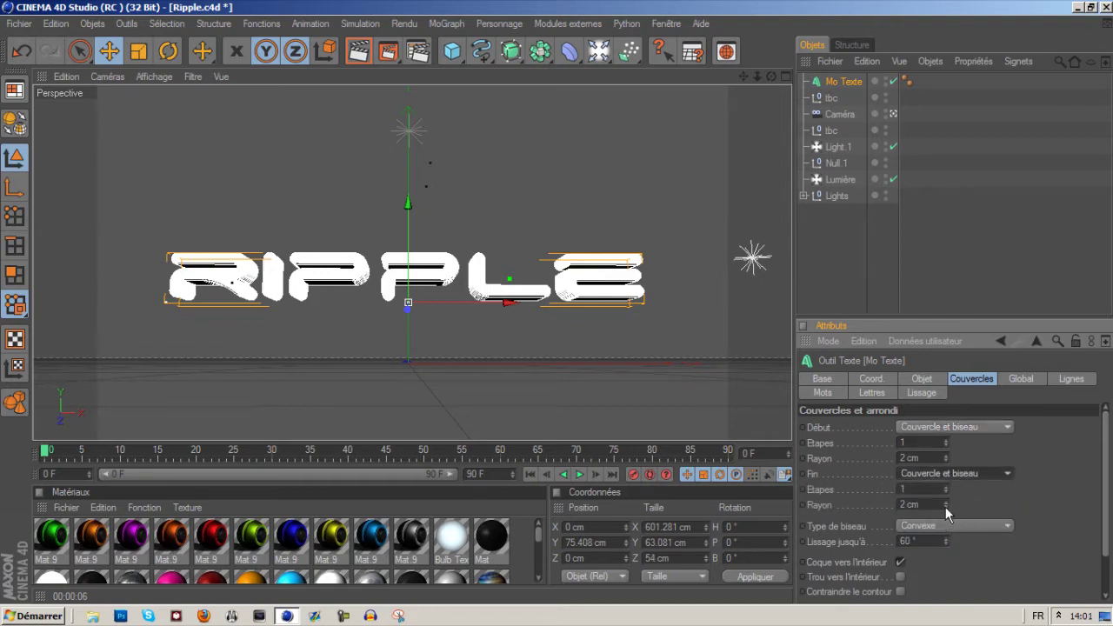
pyautogui.click(946, 508)
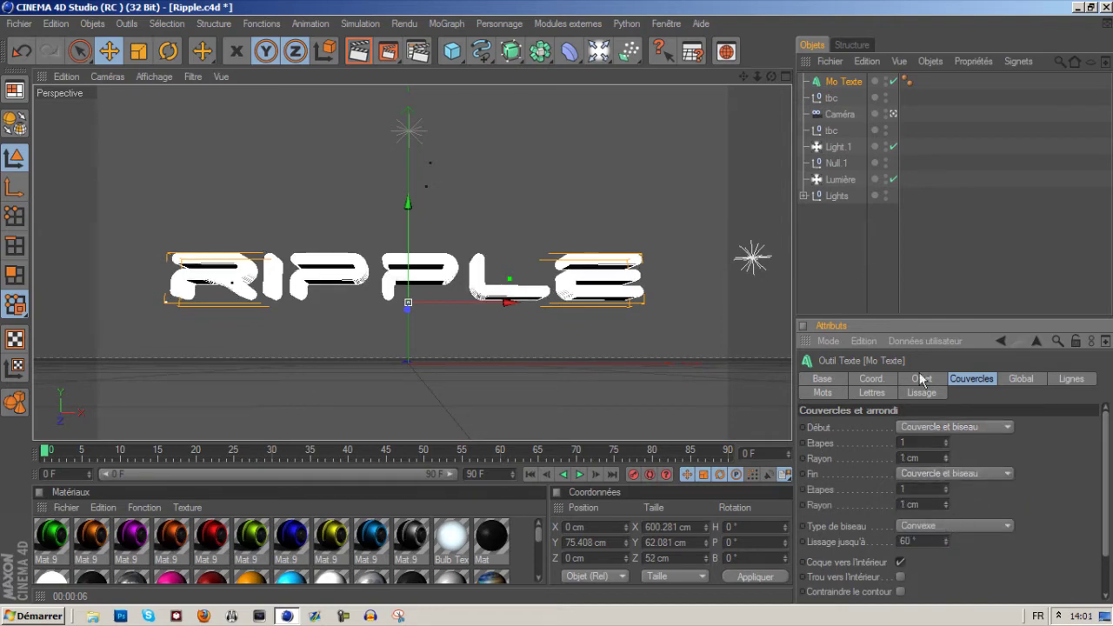
# Duplicate the Mo Texte object and set both cap radii of the copy to 2 cm.
pyautogui.click(848, 248)
pyautogui.click(844, 82)
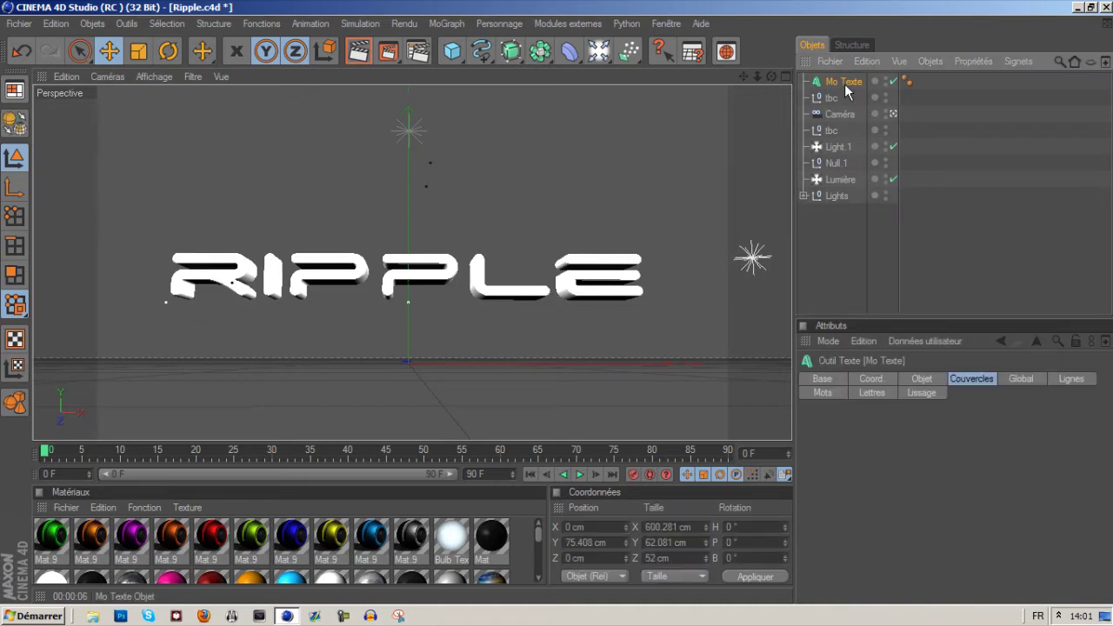
pyautogui.hotkey('ctrl', 'c')
pyautogui.hotkey('ctrl', 'v')
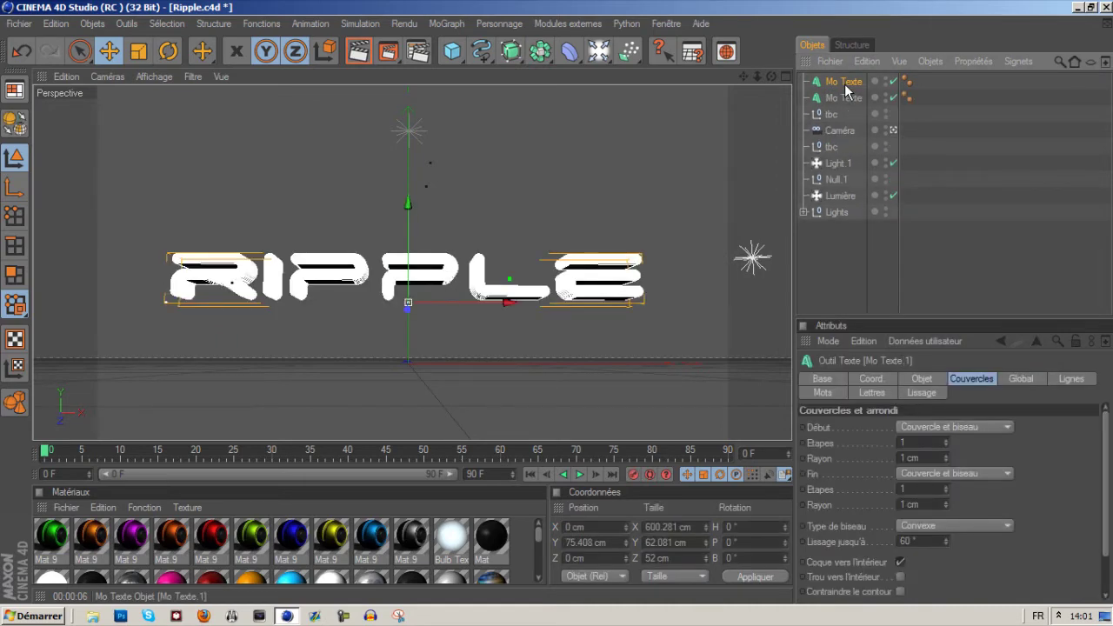
pyautogui.click(945, 456)
pyautogui.click(946, 503)
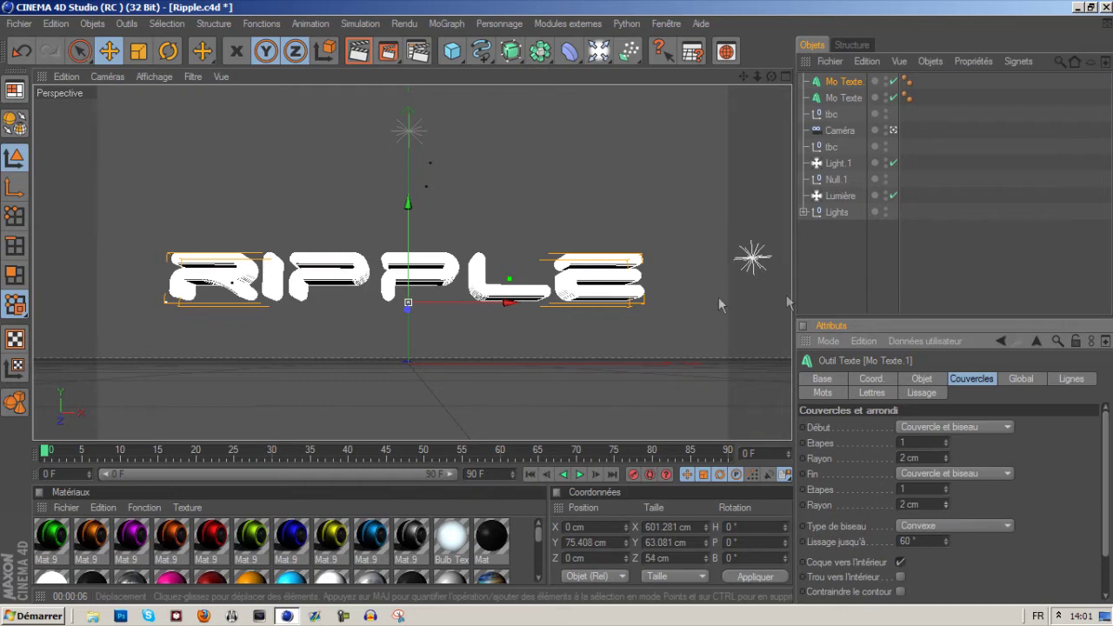
# Apply the black Mat.7 material to the copied text and move it back along Z to about 2.4 cm.
pyautogui.moveTo(443, 565); pyautogui.dragTo(839, 82)
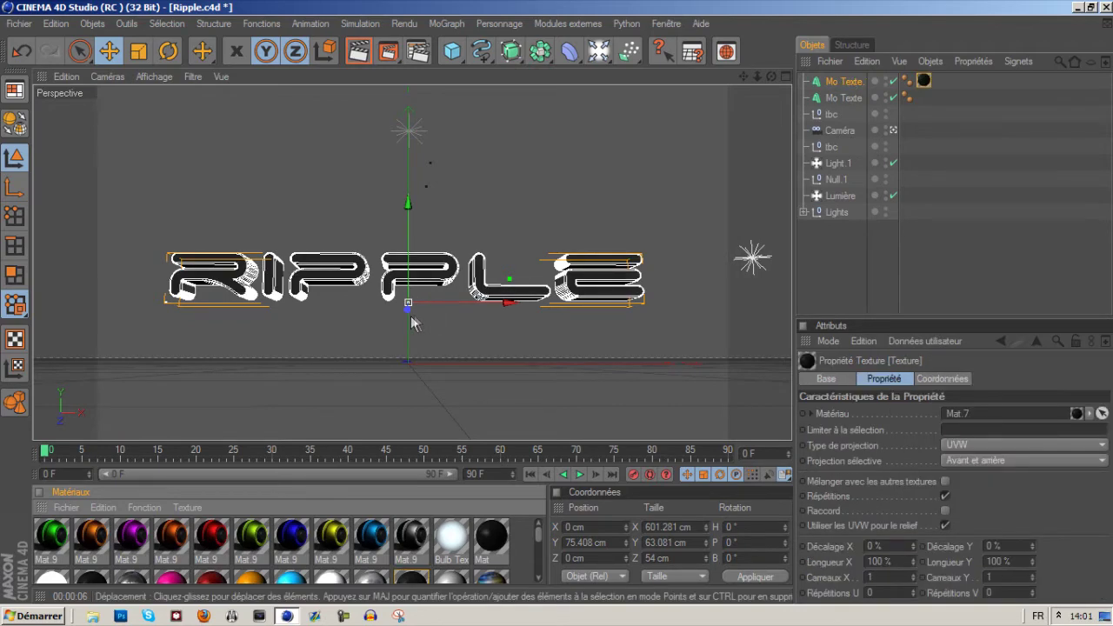
pyautogui.moveTo(407, 315); pyautogui.dragTo(408, 309)
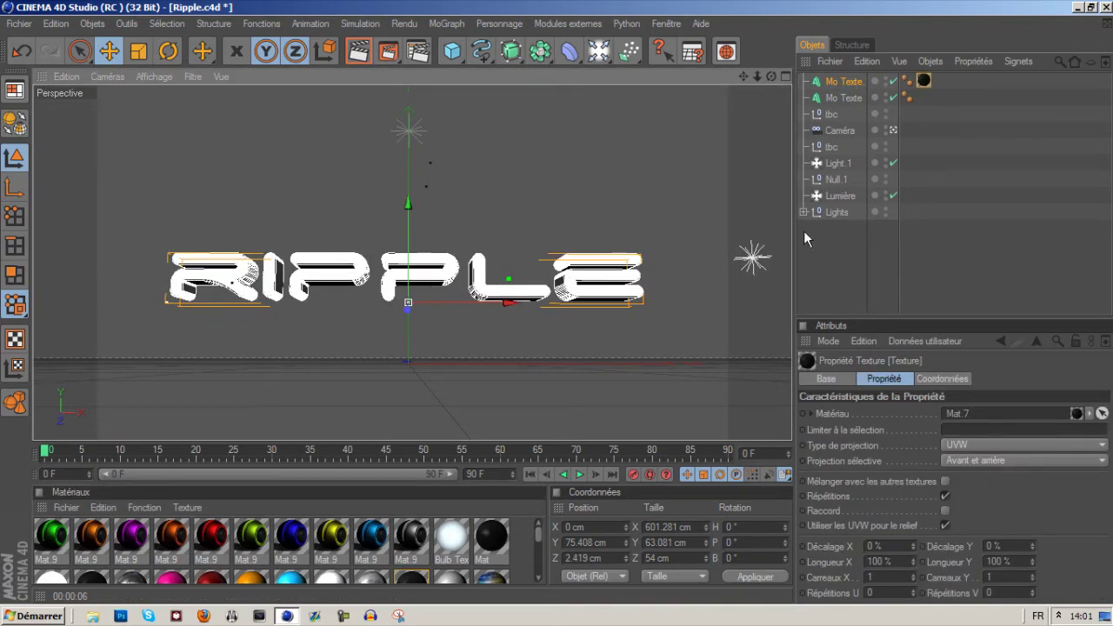
pyautogui.click(877, 251)
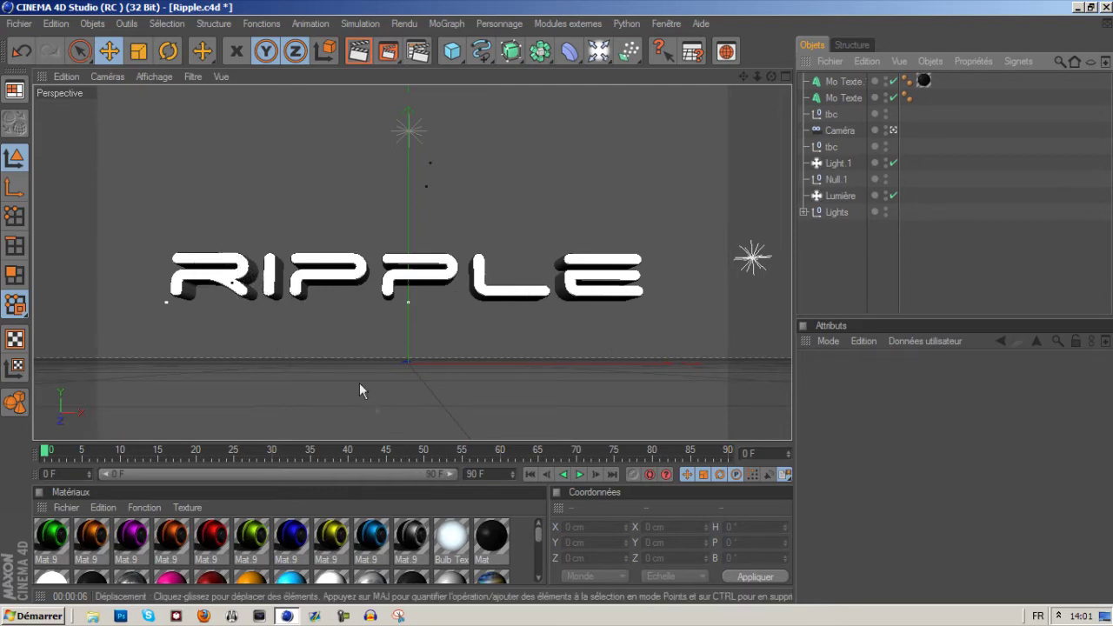
# Increase the start and end cap radii of the black text copy to 3 cm, checking the outline outside the camera view.
pyautogui.click(894, 129)
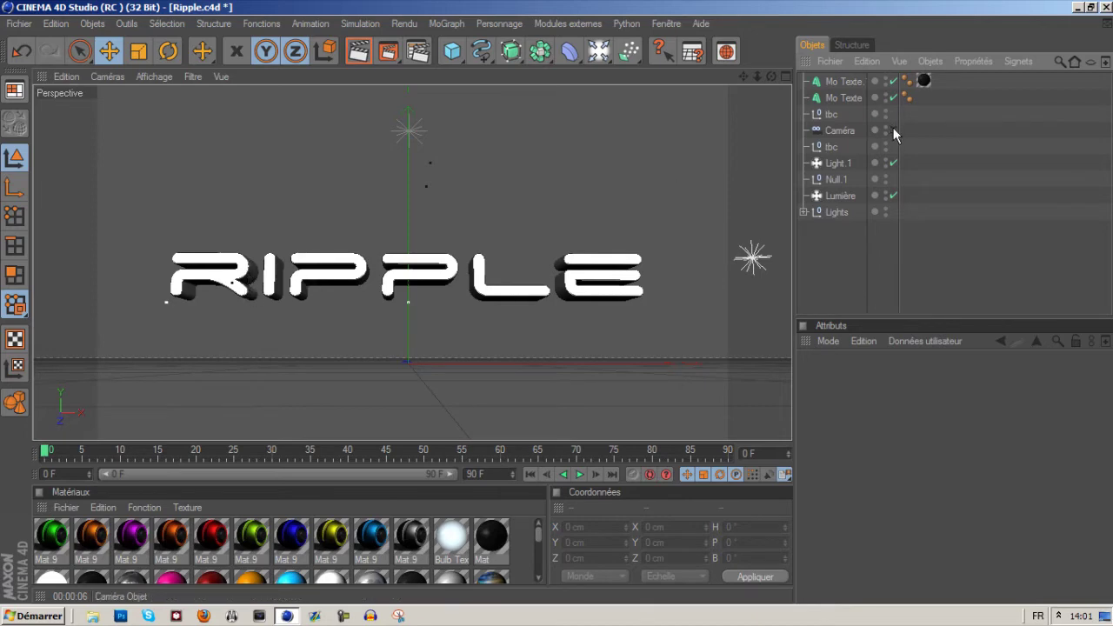
pyautogui.moveTo(773, 81); pyautogui.dragTo(561, 252)
pyautogui.moveTo(777, 81); pyautogui.dragTo(762, 106)
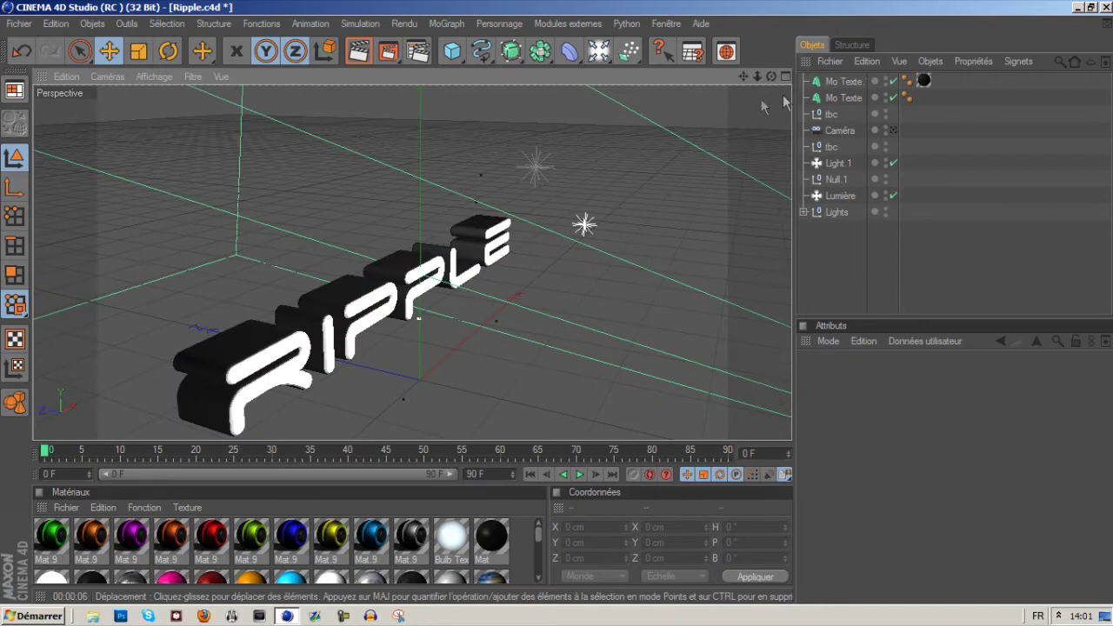
pyautogui.moveTo(770, 77); pyautogui.dragTo(670, 60)
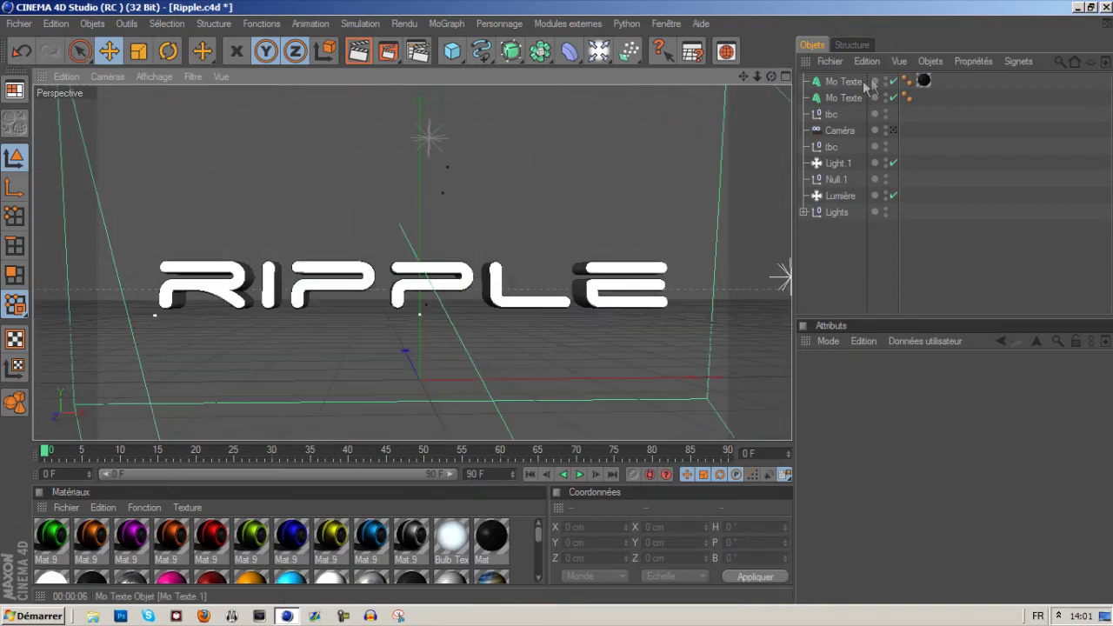
pyautogui.click(843, 82)
pyautogui.click(734, 141)
pyautogui.click(859, 83)
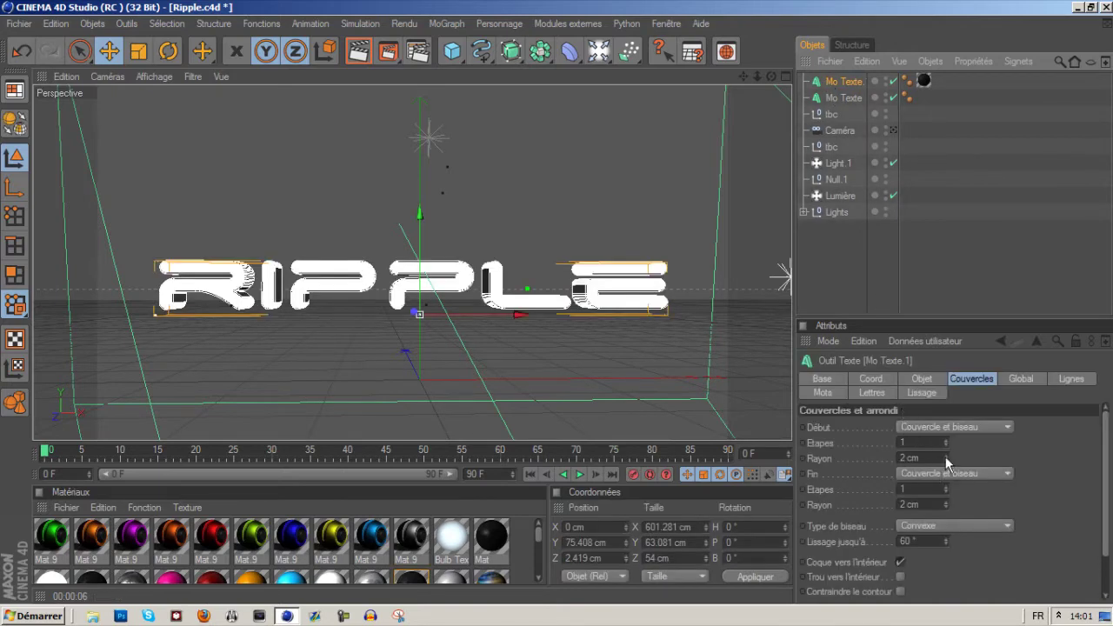
pyautogui.click(946, 456)
pyautogui.click(946, 502)
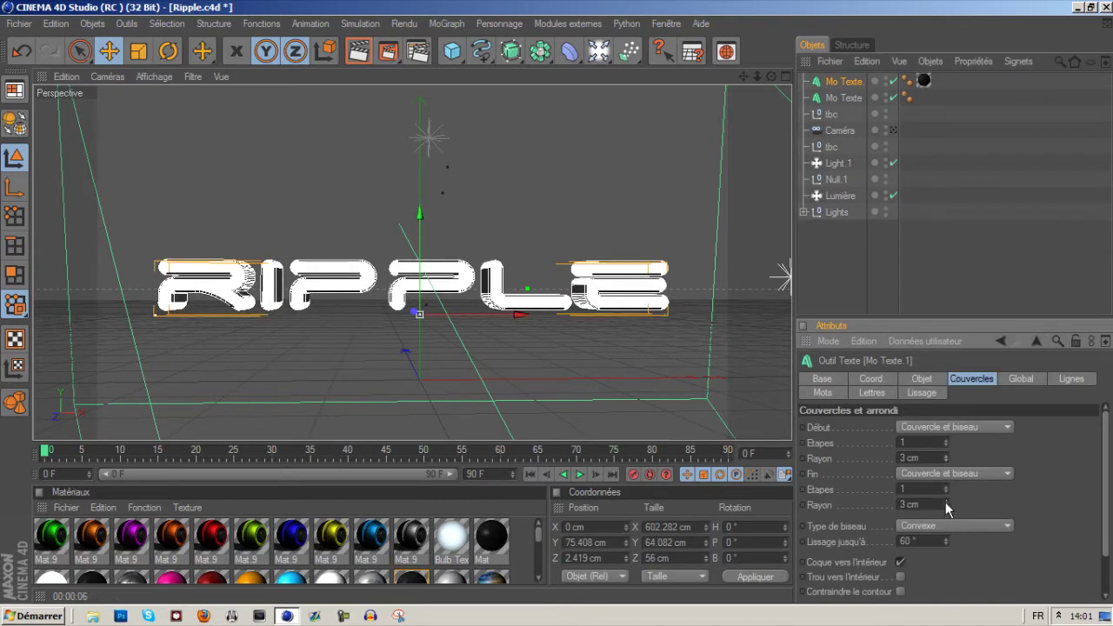
pyautogui.click(852, 268)
pyautogui.click(892, 129)
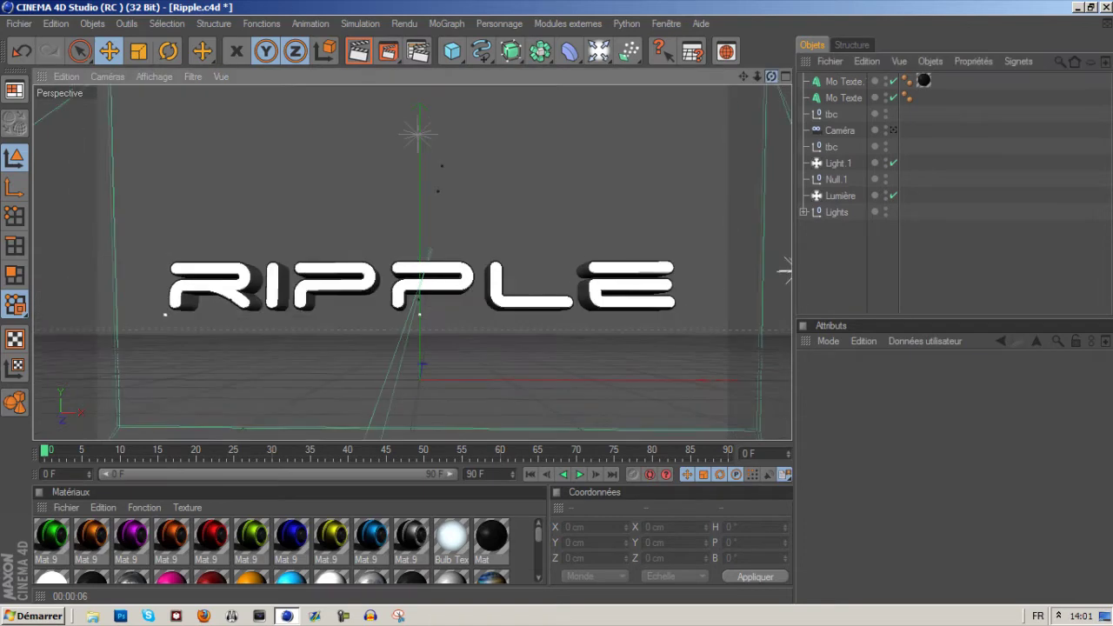
pyautogui.click(892, 131)
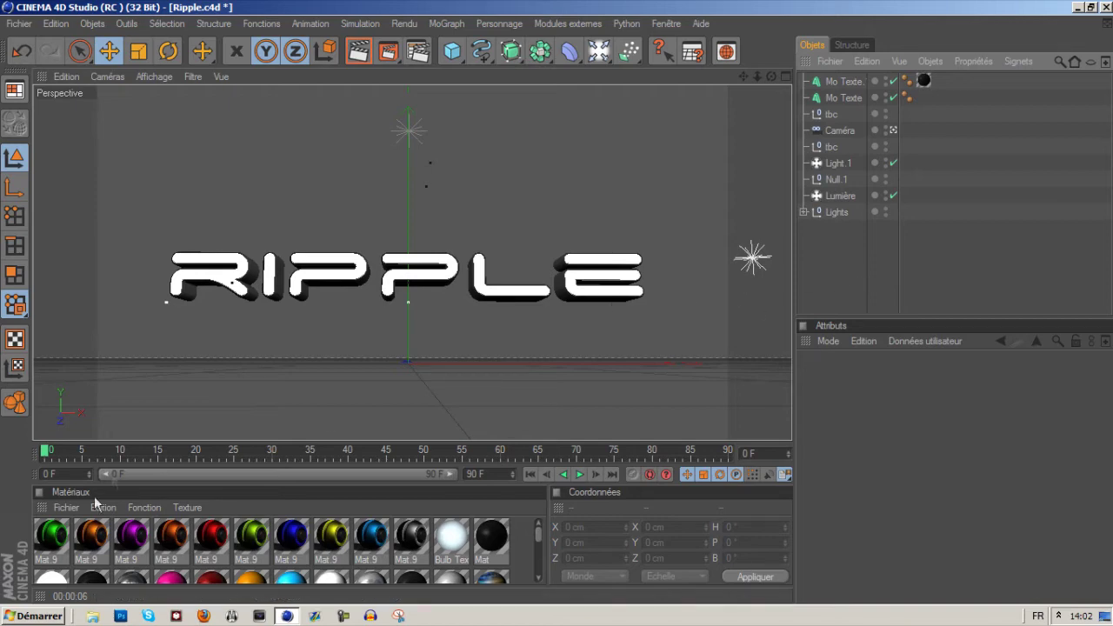
# Apply the orange Mat.9 material to the original Mo Texte object and render the view.
pyautogui.moveTo(85, 538); pyautogui.dragTo(846, 98)
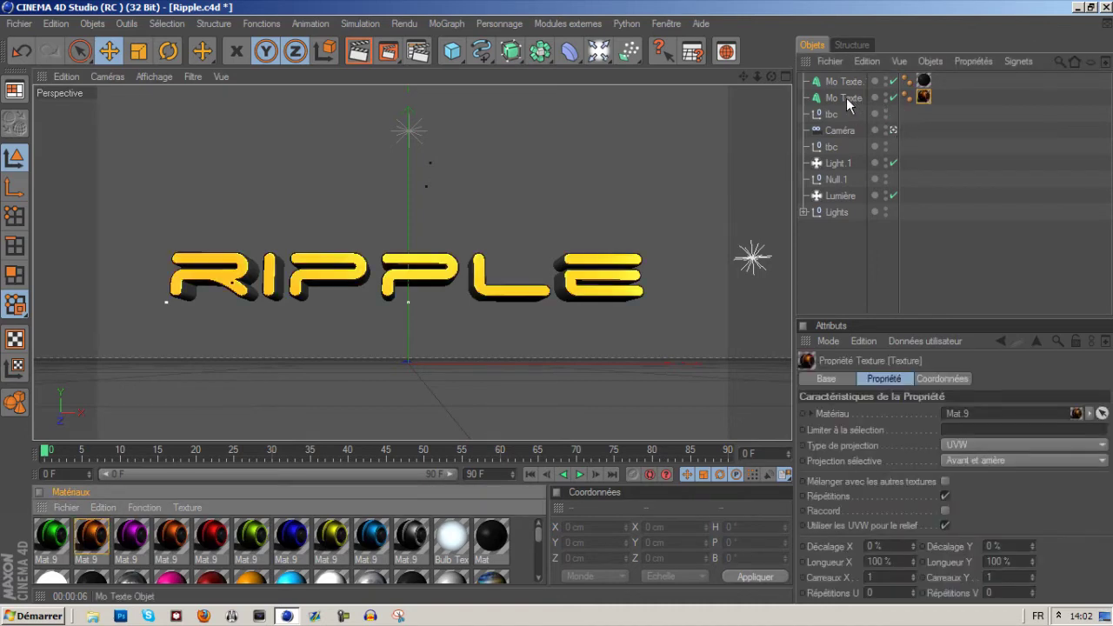
pyautogui.click(844, 265)
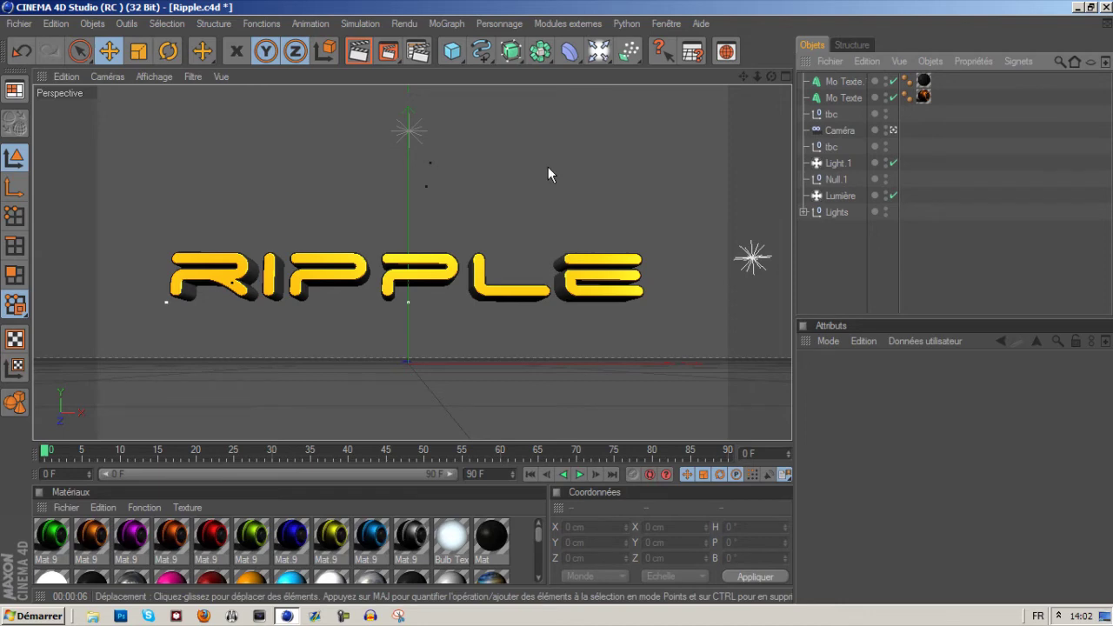
pyautogui.click(358, 51)
# Create a Neutre null object and place the orange Mo Texte object inside it.
pyautogui.click(90, 23)
pyautogui.click(111, 48)
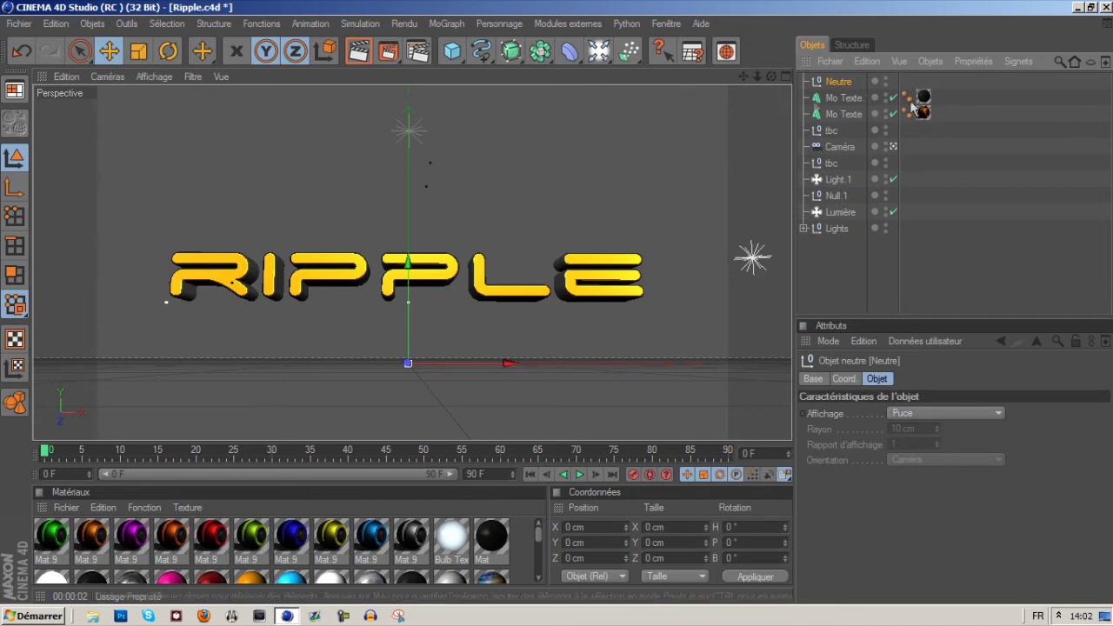
pyautogui.click(840, 115)
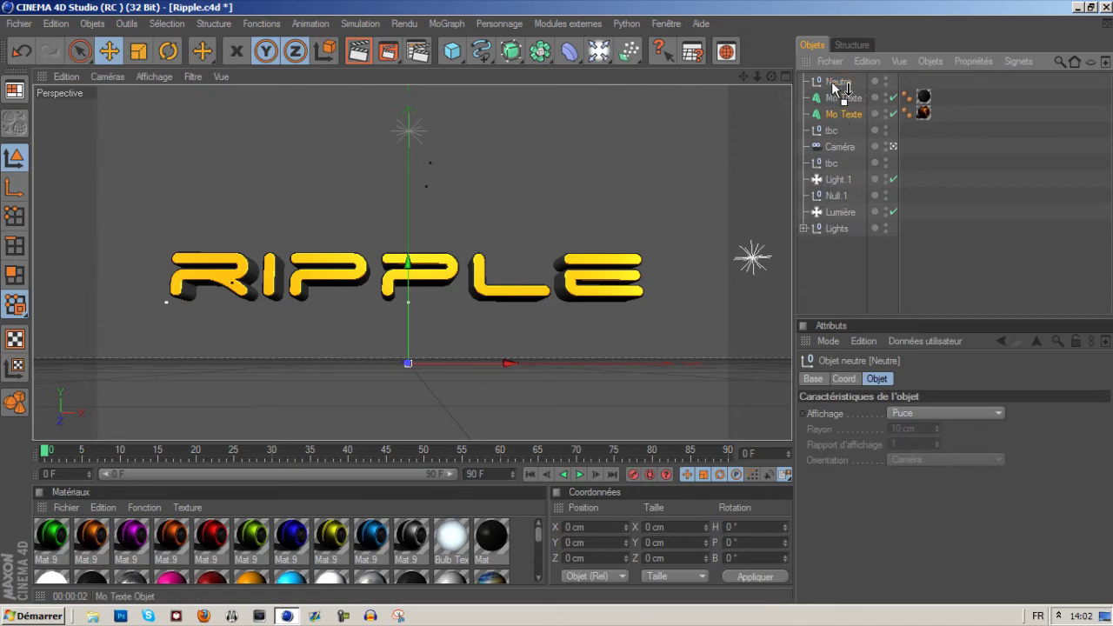
pyautogui.moveTo(831, 81); pyautogui.dragTo(833, 82)
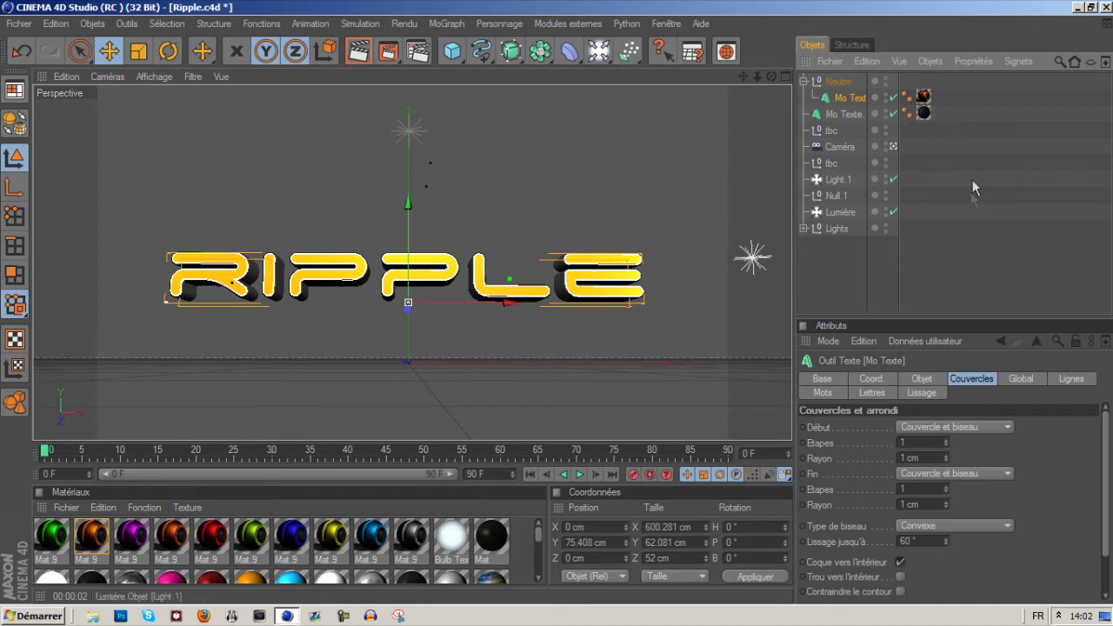
pyautogui.click(843, 284)
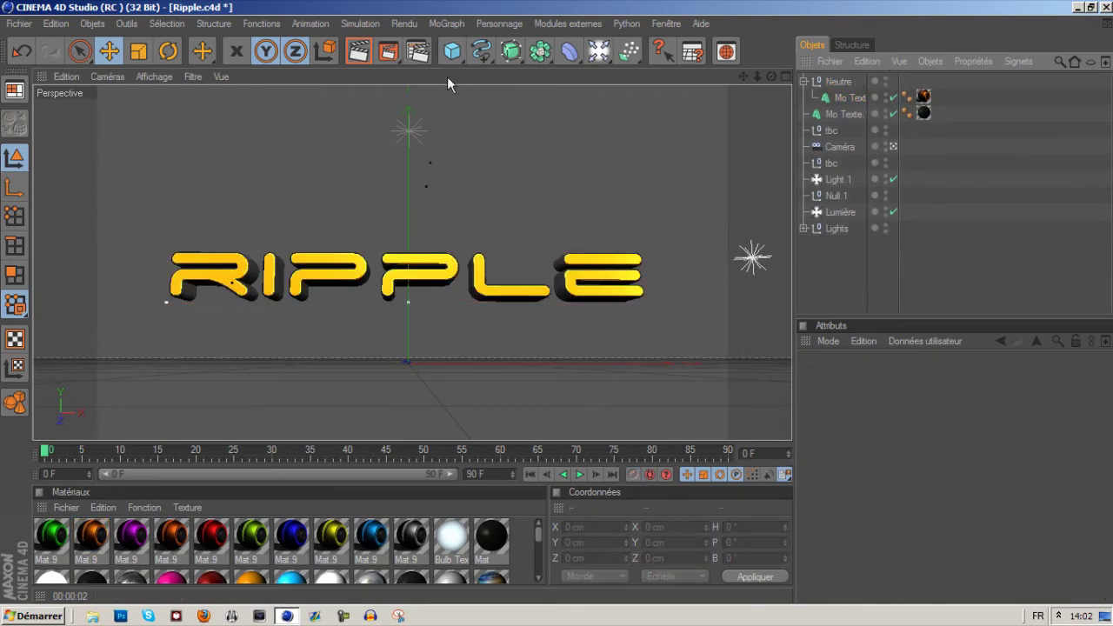
# Try adding an Effecteur Randomisation while the orange Mo Texte object is selected, and undo it.
pyautogui.hotkey('ctrl', 'z')
pyautogui.click(446, 24)
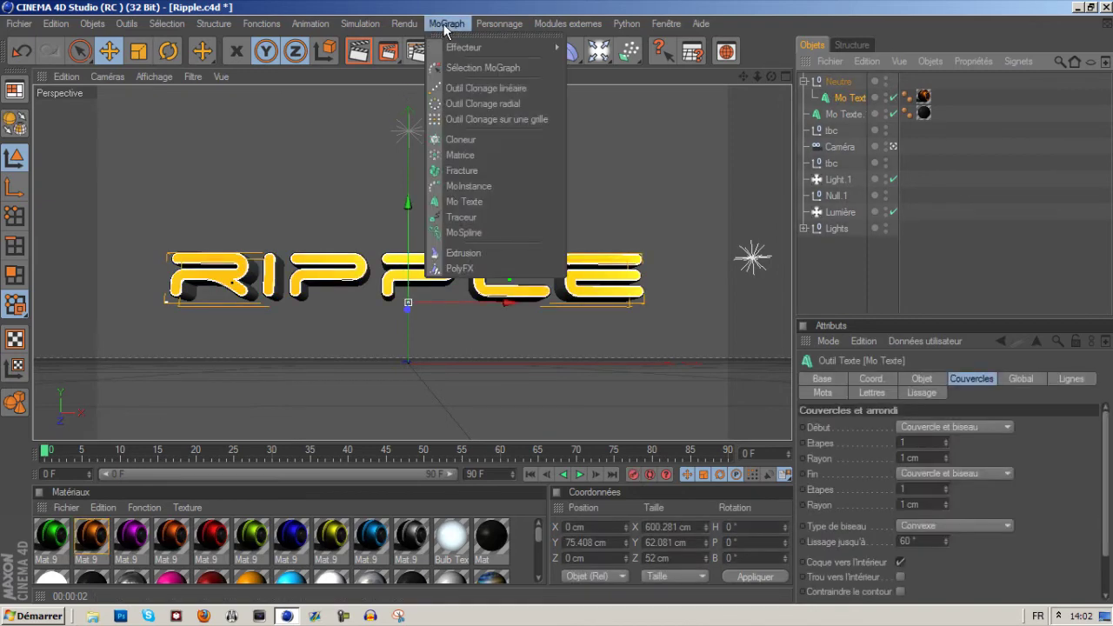
pyautogui.moveTo(487, 48)
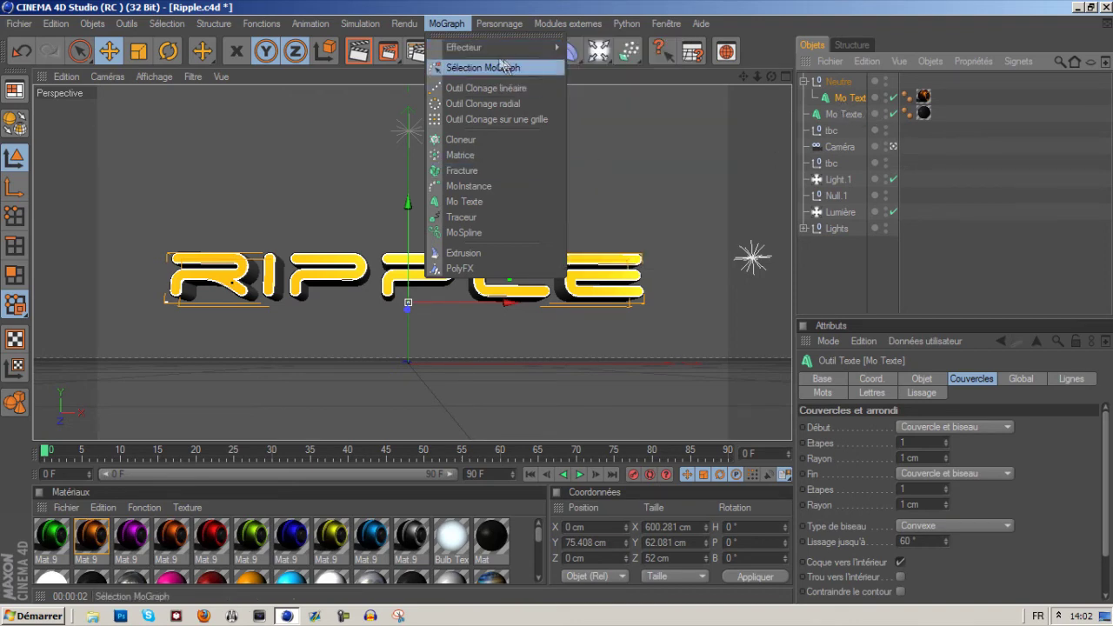
pyautogui.click(621, 152)
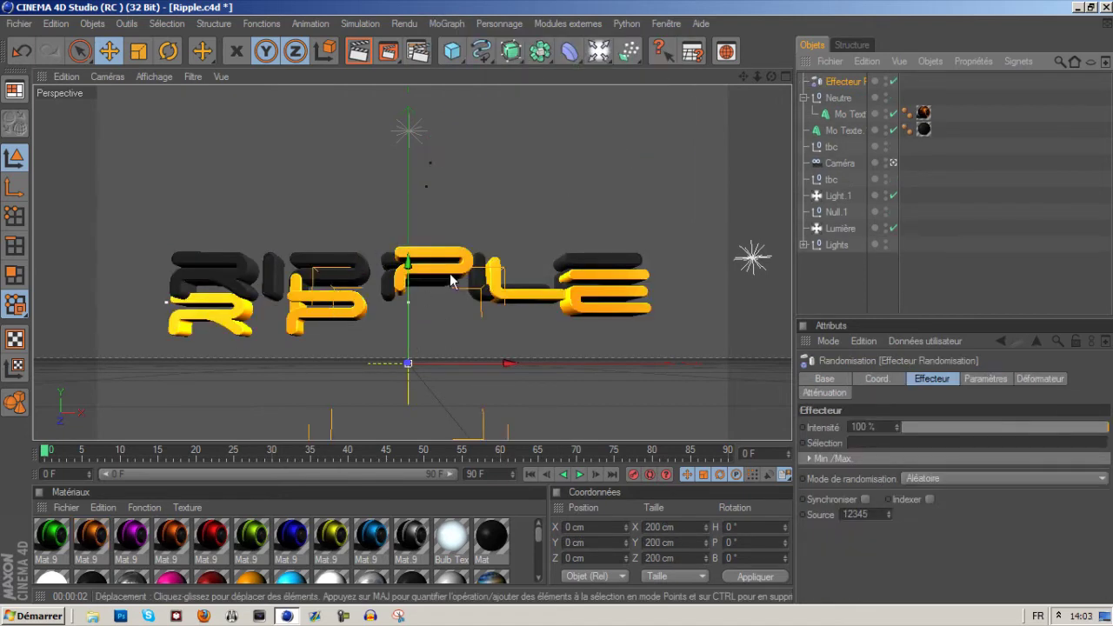
pyautogui.hotkey('ctrl', 'z')
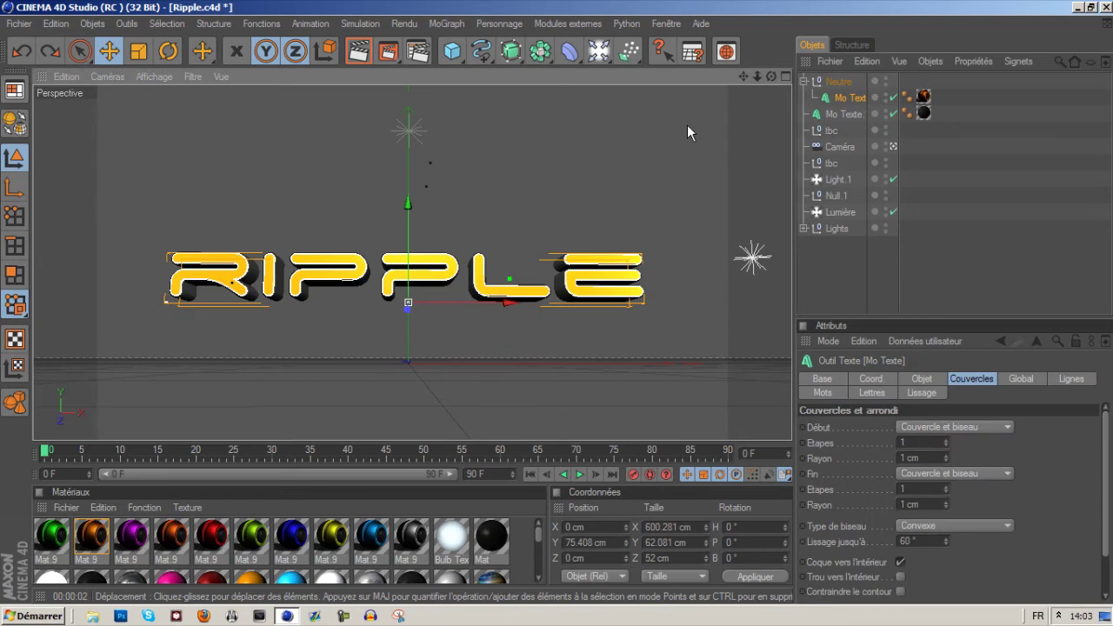
# Add an Effecteur Randomisation with no object selected and raise it to about 104 cm in Y, level with the text.
pyautogui.click(835, 265)
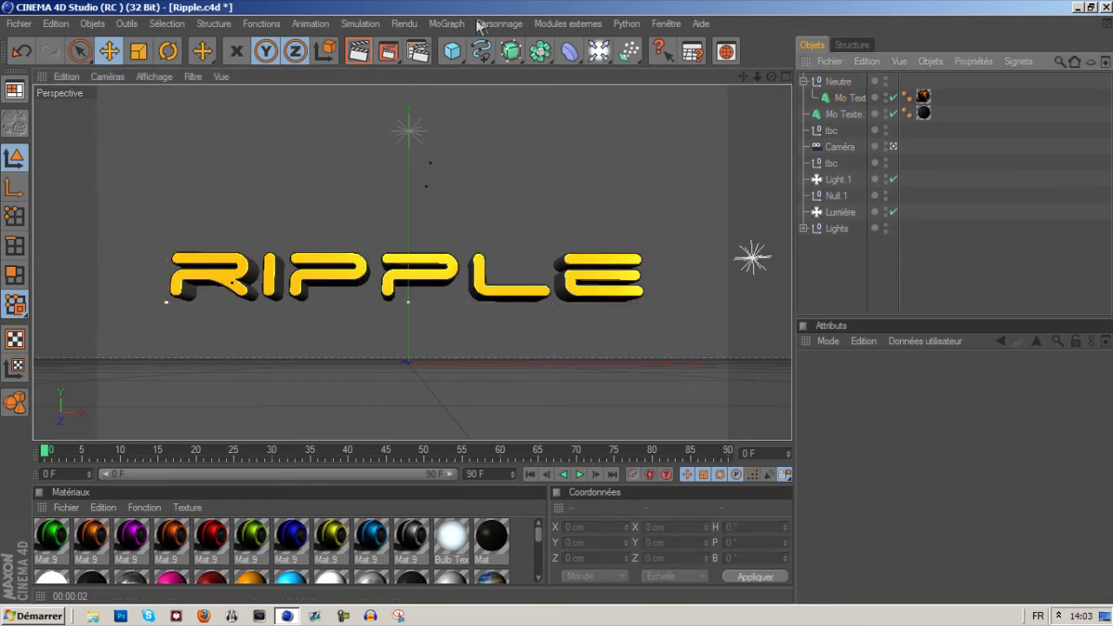
pyautogui.click(446, 24)
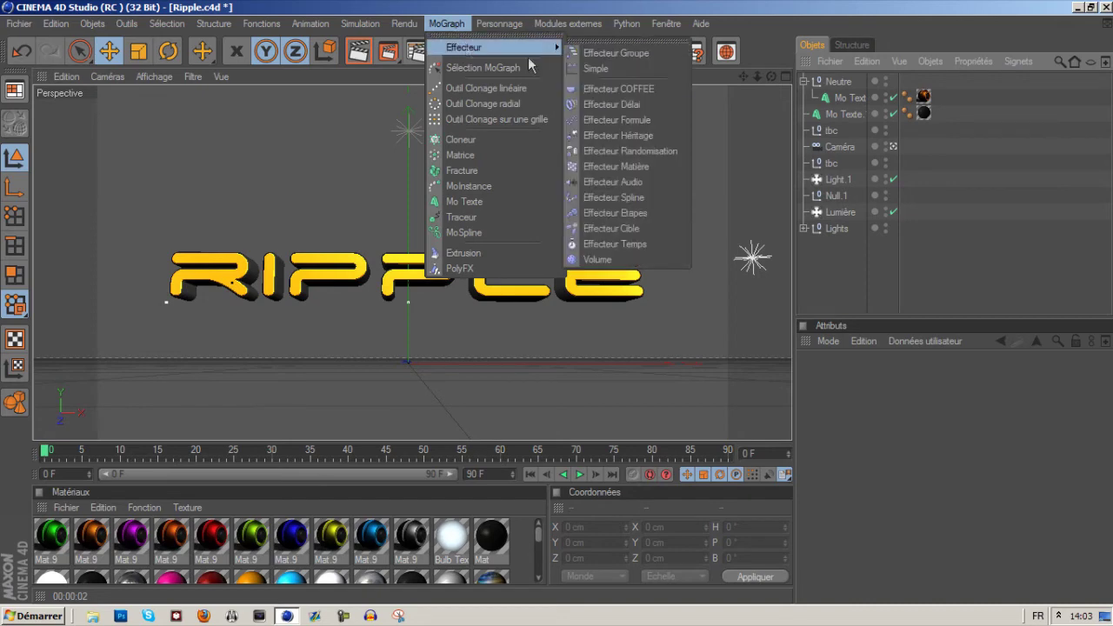
pyautogui.click(623, 150)
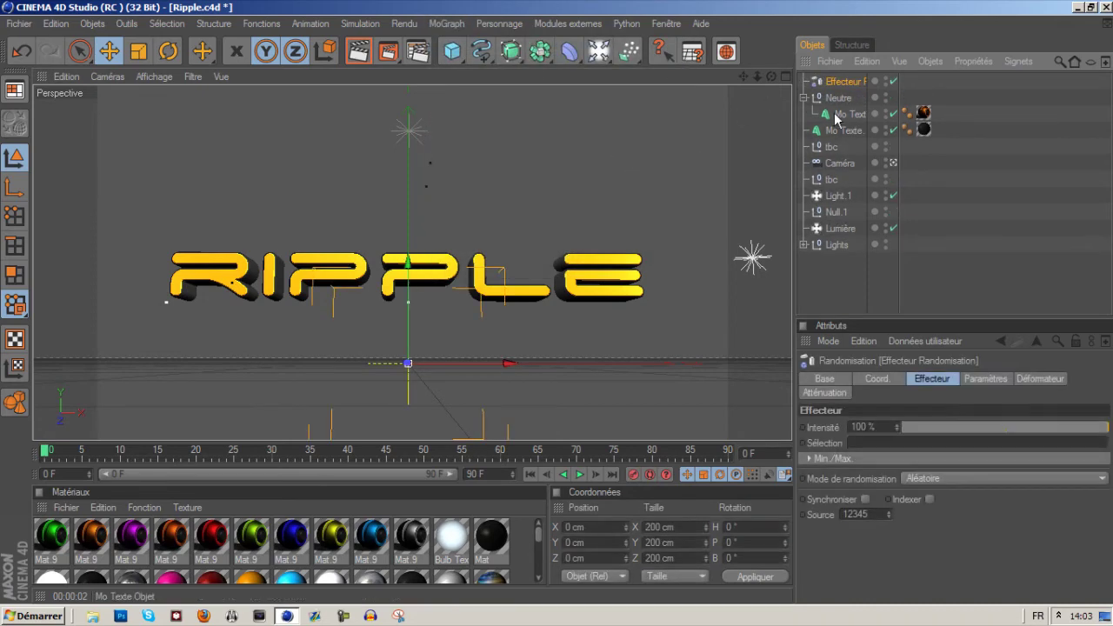
pyautogui.moveTo(408, 313); pyautogui.dragTo(408, 236)
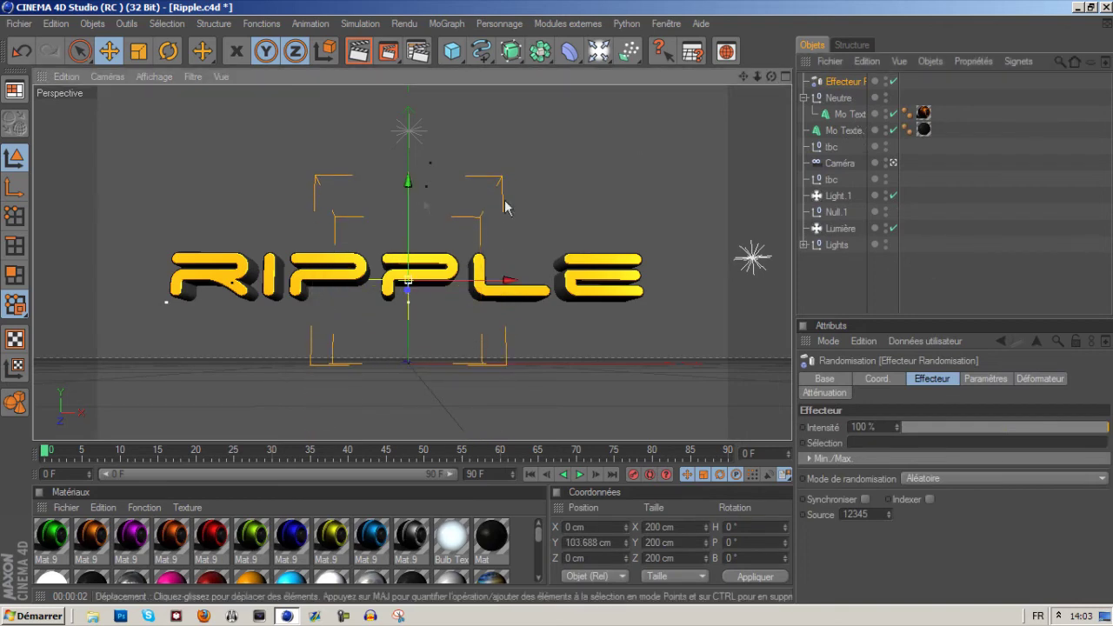
# Place the Effecteur Randomisation inside the Neutre null above the orange text and set its Déformation to Point.
pyautogui.moveTo(844, 82); pyautogui.dragTo(844, 107)
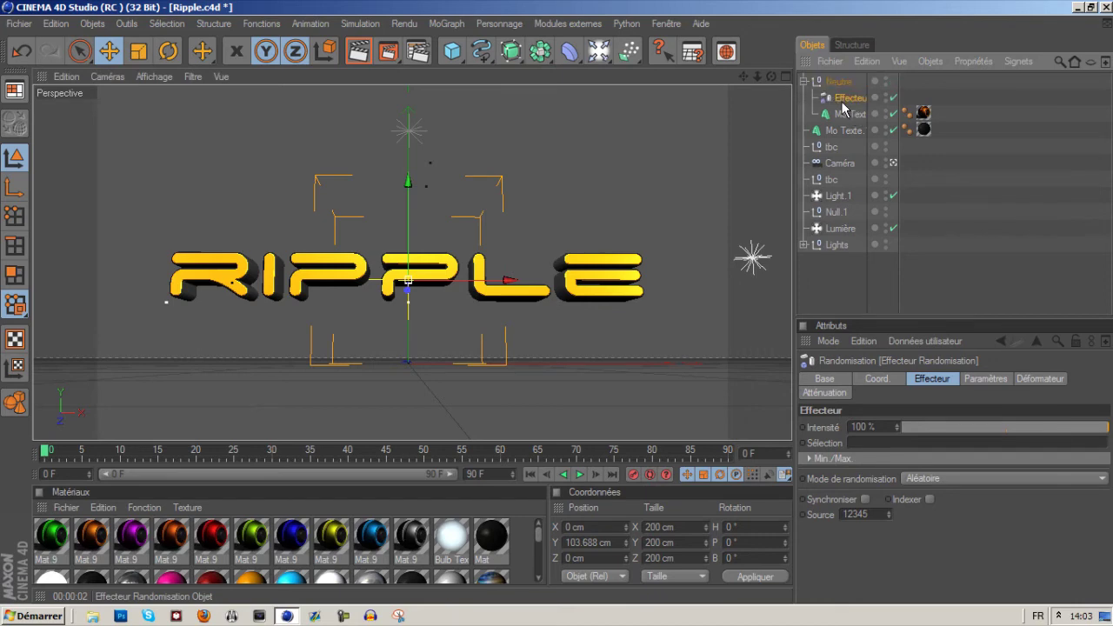
pyautogui.click(809, 459)
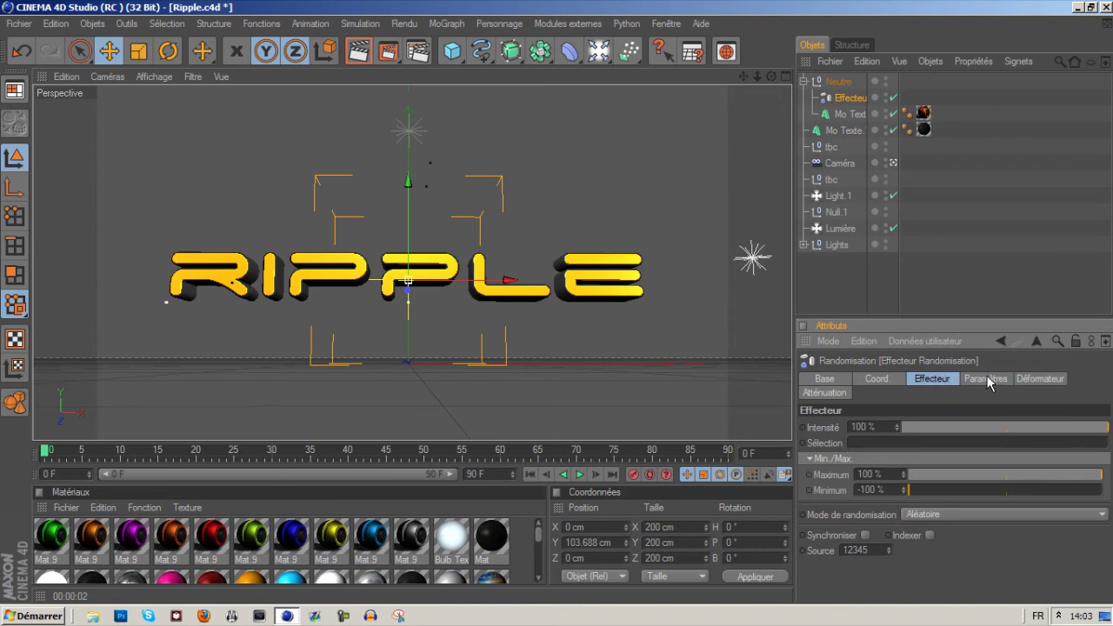
pyautogui.click(1036, 383)
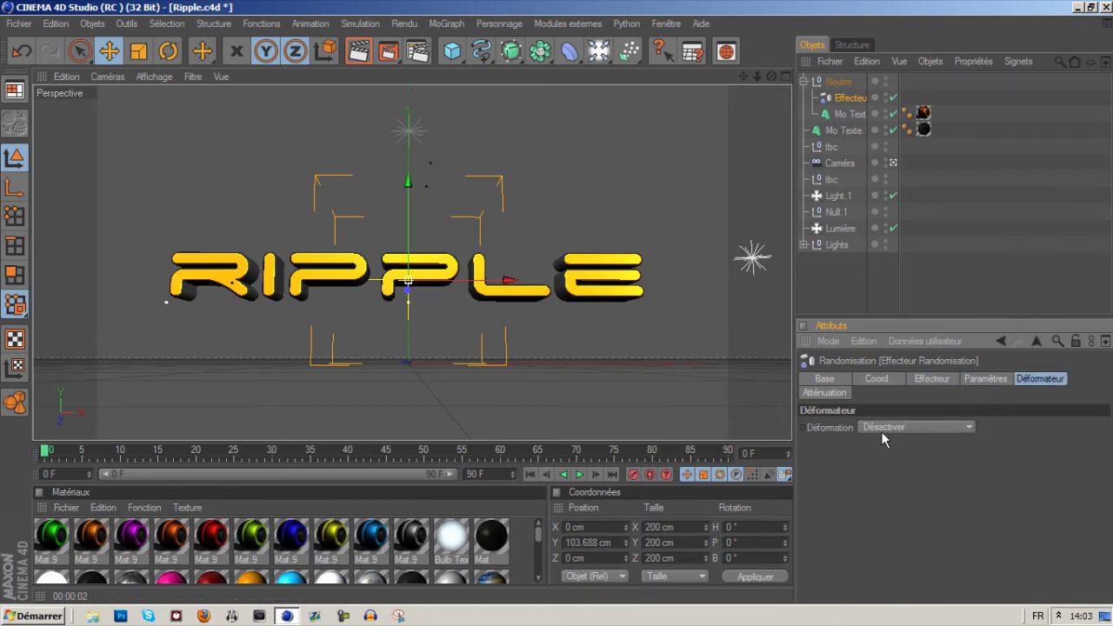
pyautogui.click(917, 424)
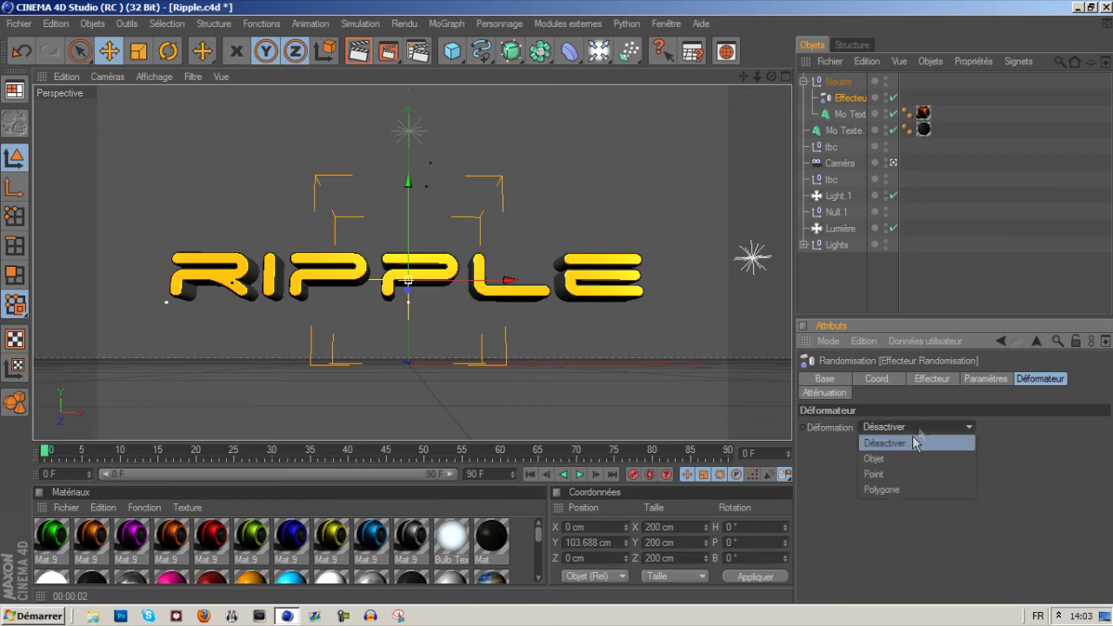
pyautogui.click(891, 474)
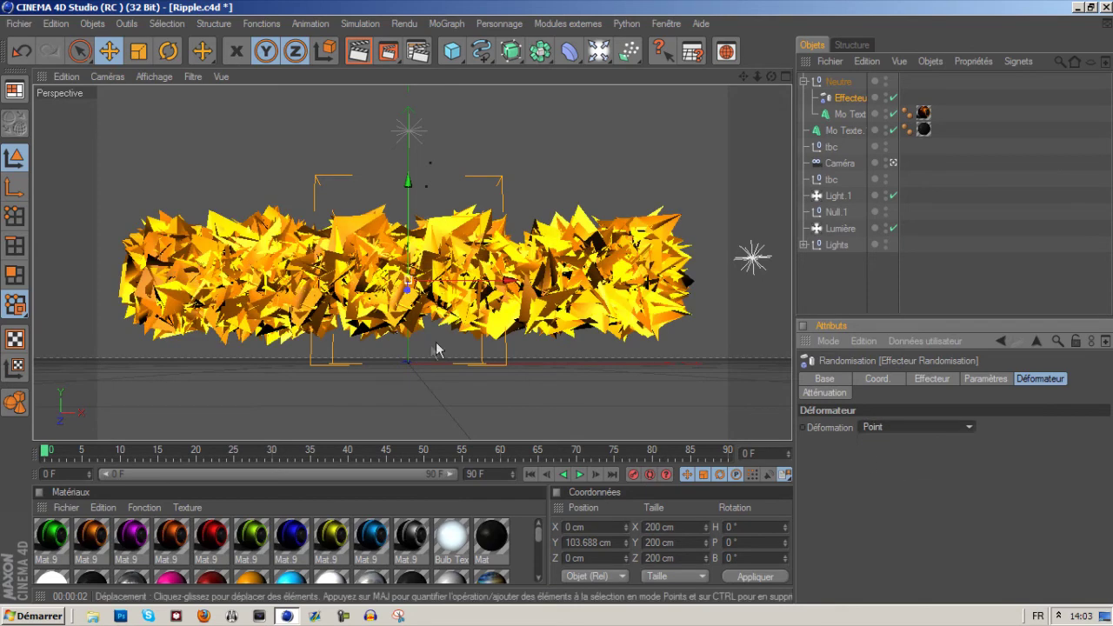
# Set the Effecteur Randomisation's Intensité to 2 % and check the orange Mo Texte's object settings.
pyautogui.click(911, 380)
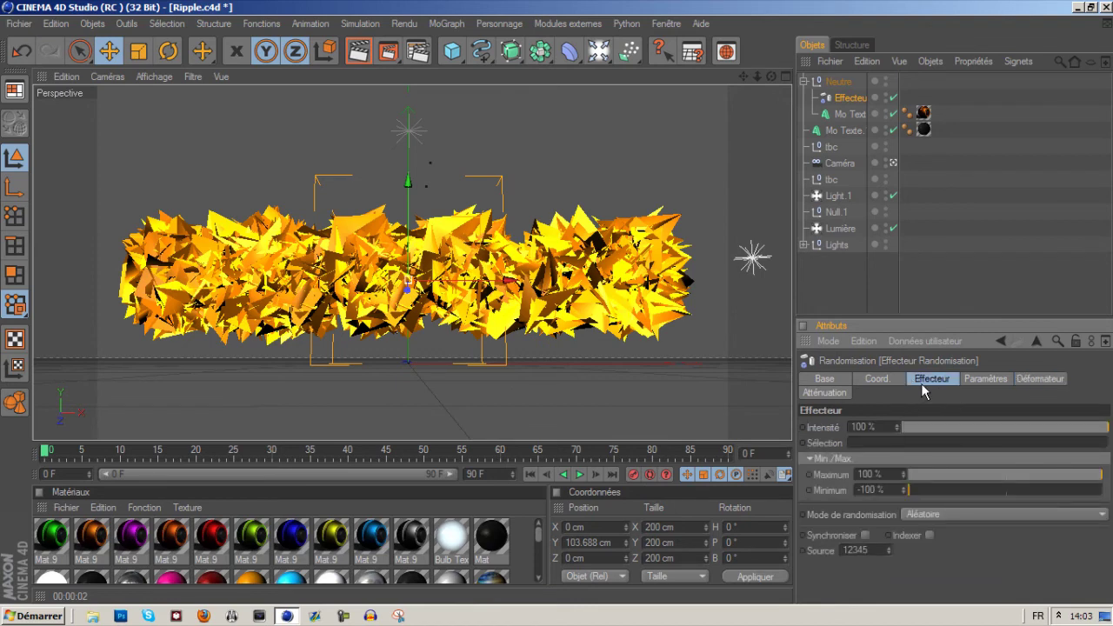
pyautogui.doubleClick(871, 428)
pyautogui.write('2')
pyautogui.click(817, 296)
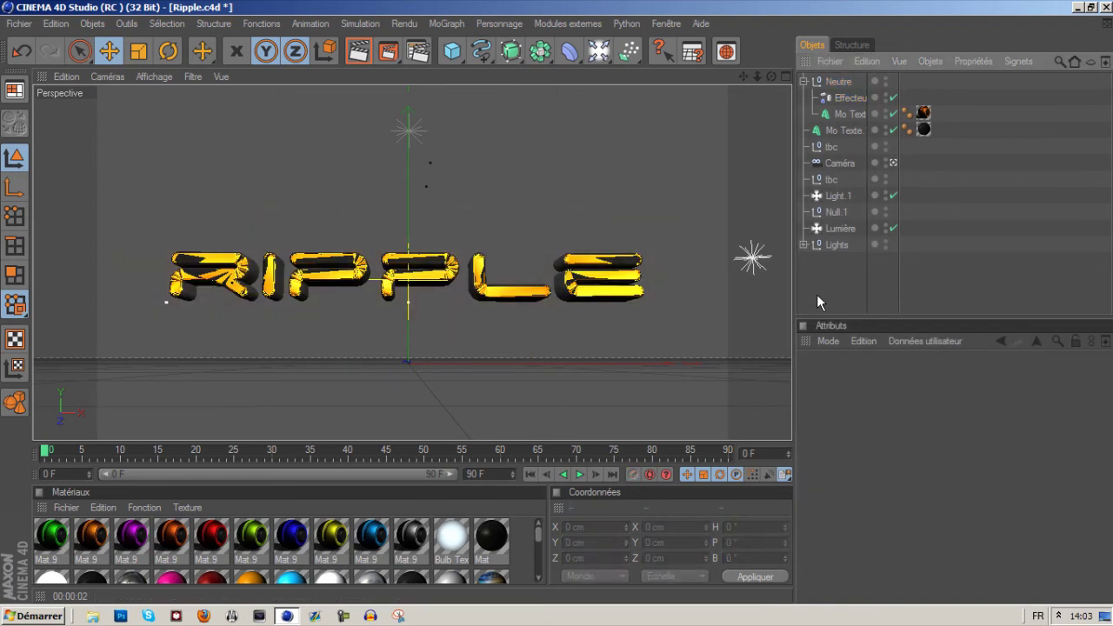
pyautogui.click(851, 114)
pyautogui.click(922, 380)
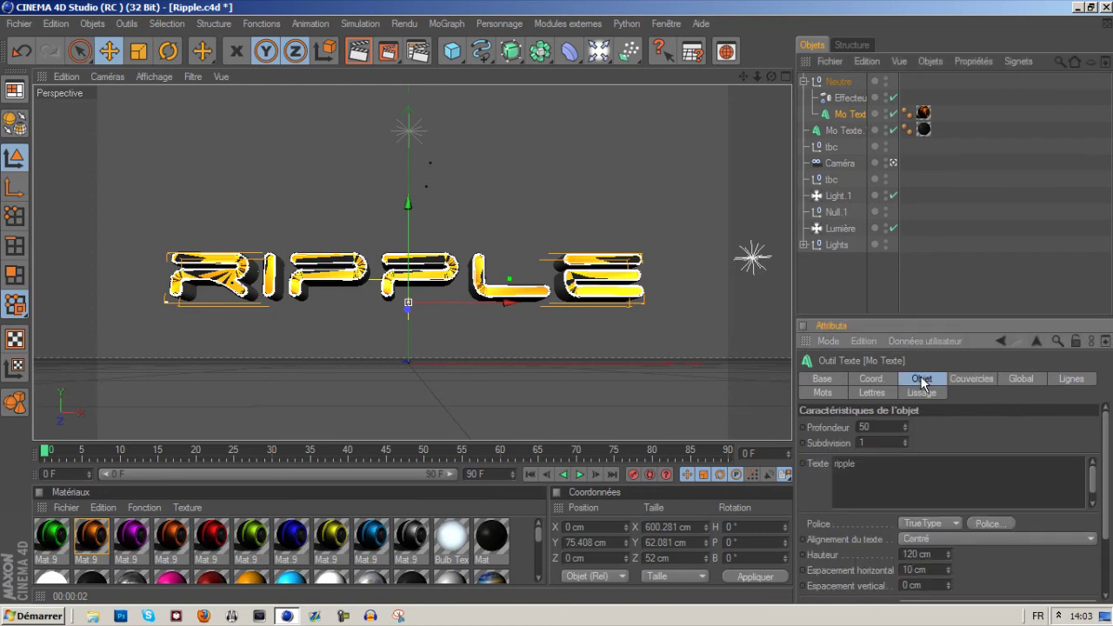
# Set the Effecteur Randomisation's Source value to 1 and reselect the orange Mo Texte object.
pyautogui.click(848, 97)
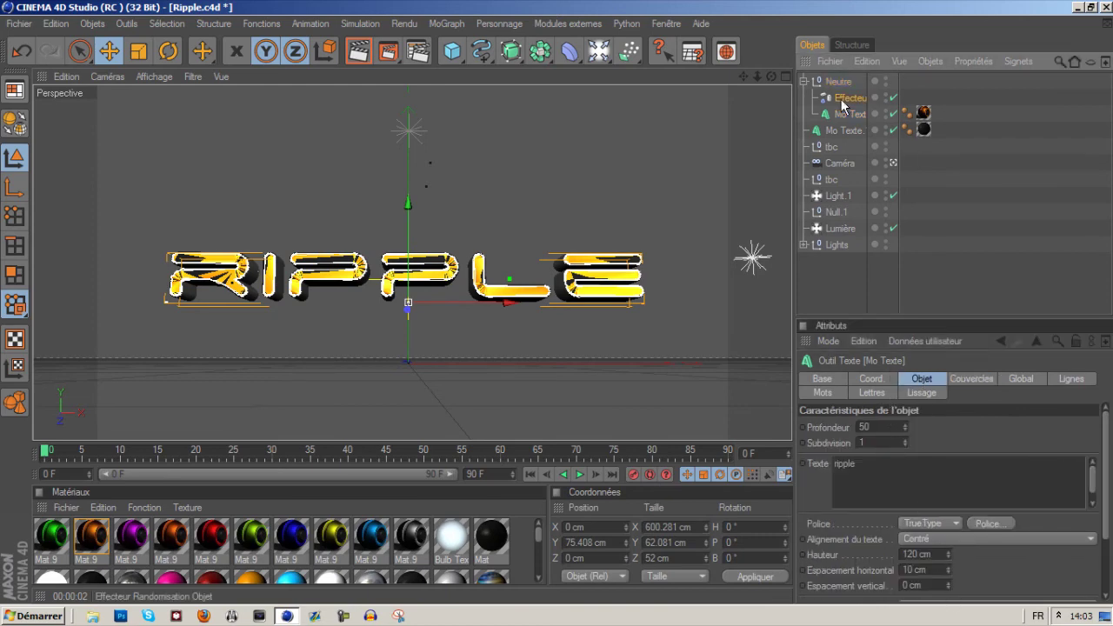
pyautogui.moveTo(875, 551); pyautogui.dragTo(473, 439)
pyautogui.write('1')
pyautogui.click(841, 278)
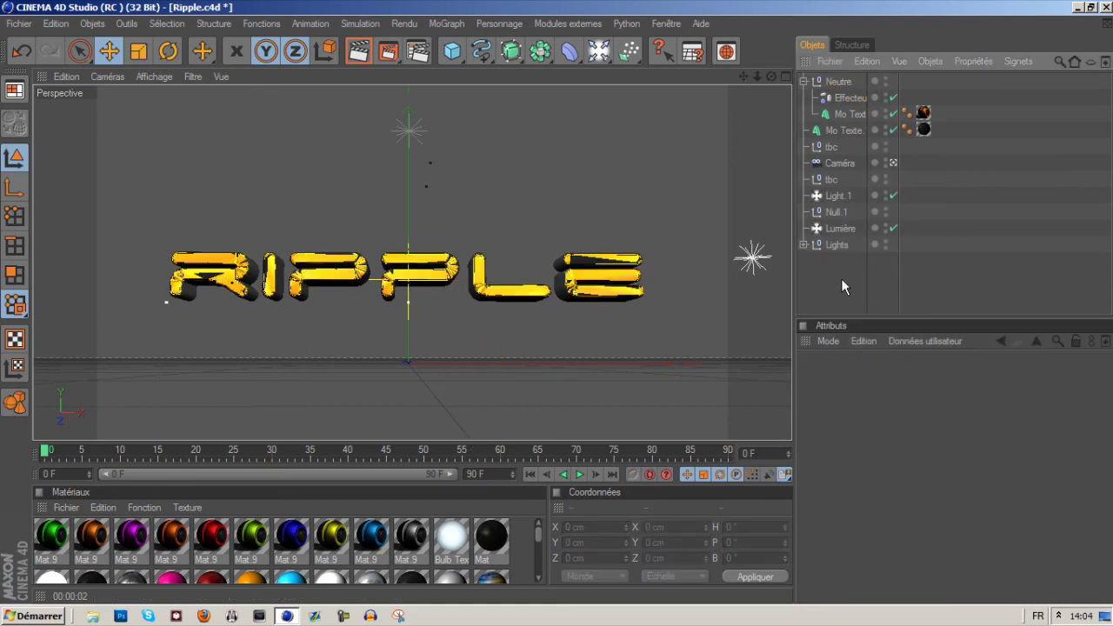
pyautogui.click(846, 116)
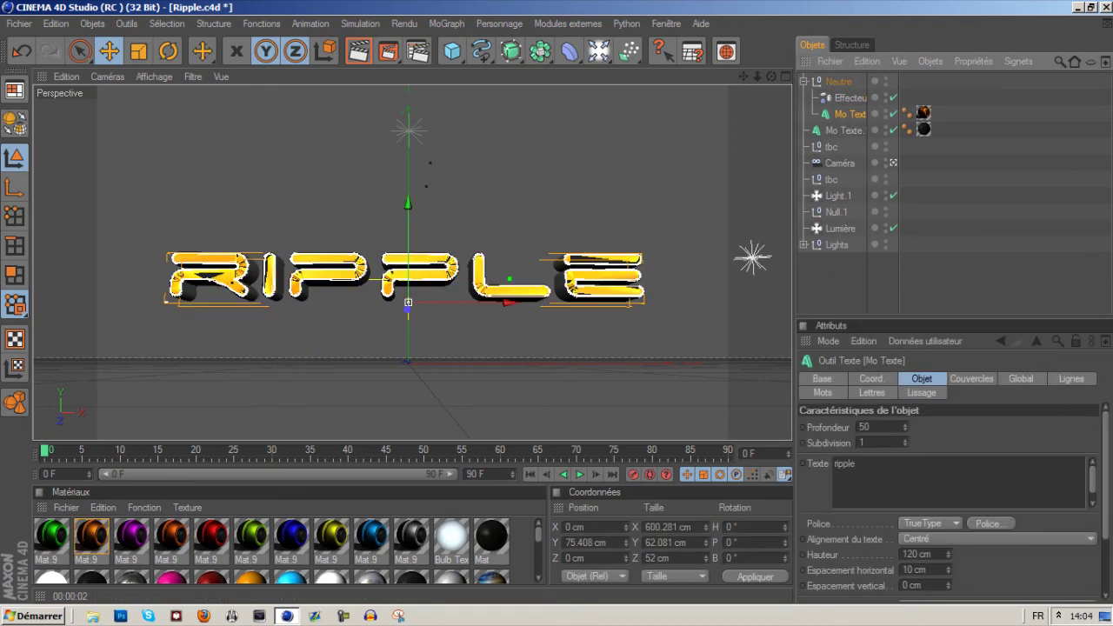
# Set the Effecteur Randomisation's Intensité to 3 % and its Source value to 6.
pyautogui.click(847, 99)
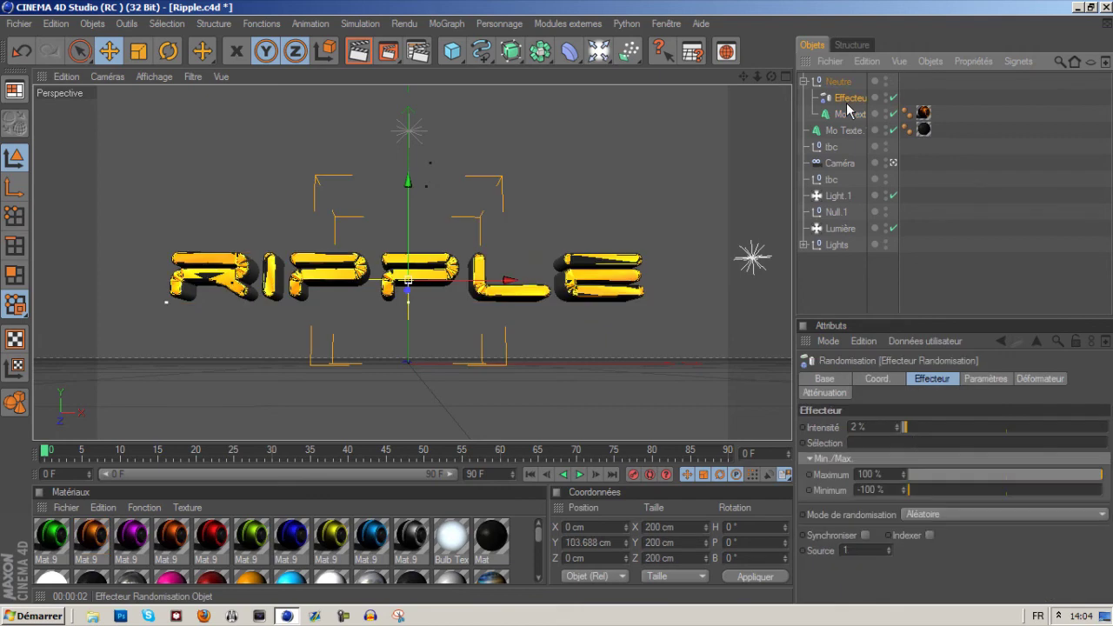
pyautogui.click(899, 426)
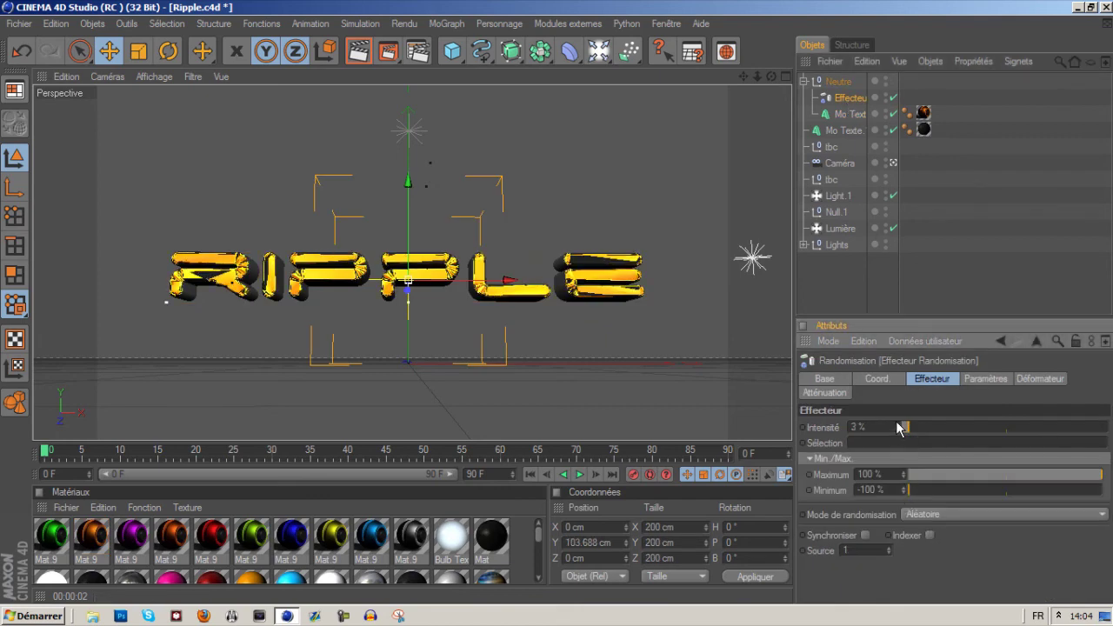
pyautogui.click(889, 547)
pyautogui.click(889, 547)
pyautogui.click(889, 547)
pyautogui.click(889, 547)
pyautogui.click(888, 547)
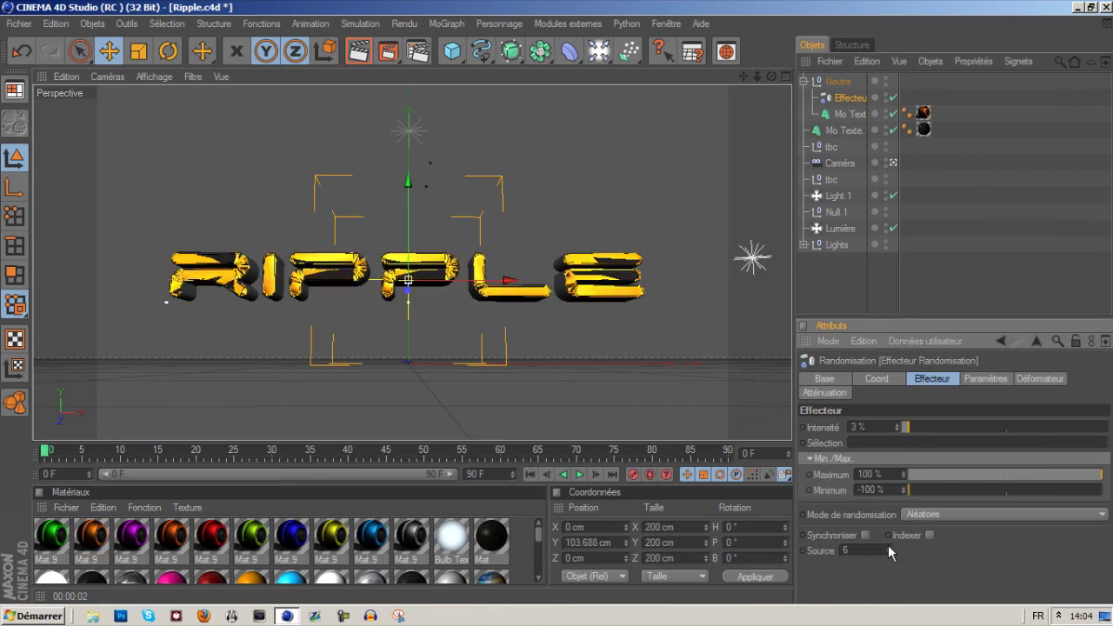
# Move the black Mo Texte.1 slightly back along Z behind the orange text and deselect it.
pyautogui.click(850, 132)
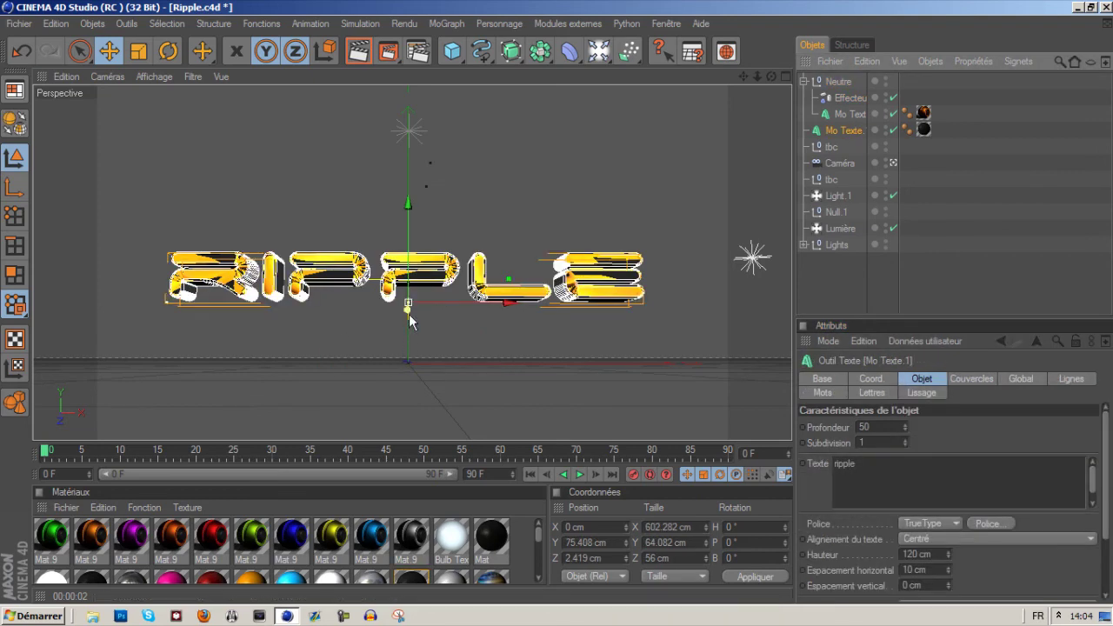
pyautogui.click(843, 294)
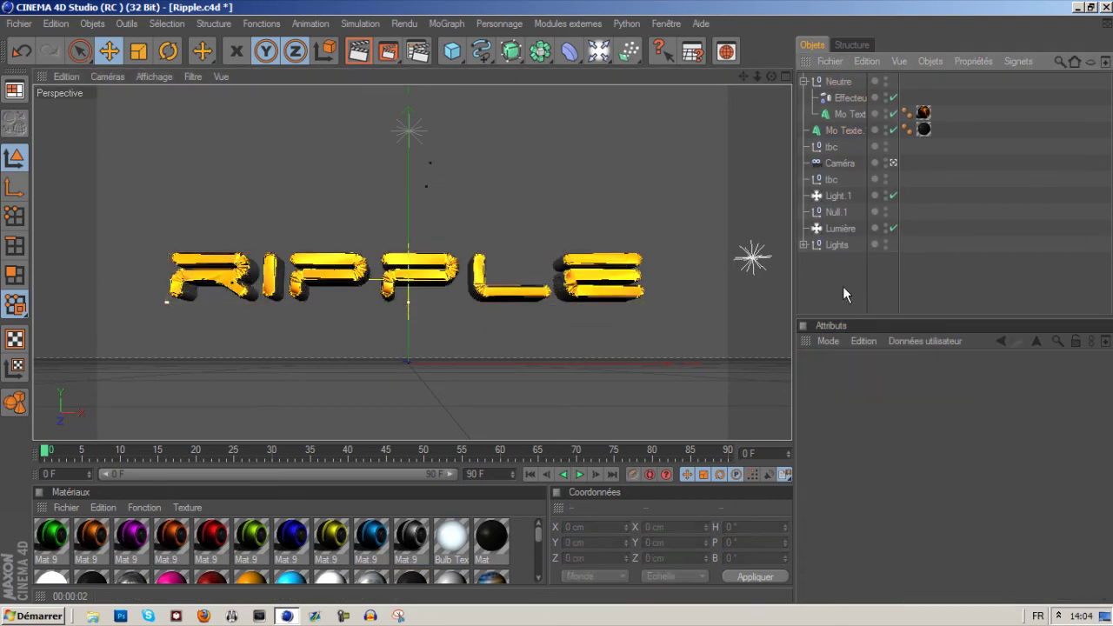
# Set the Effecteur Randomisation's Intensité to 2 % and render the active view with nothing selected.
pyautogui.click(843, 100)
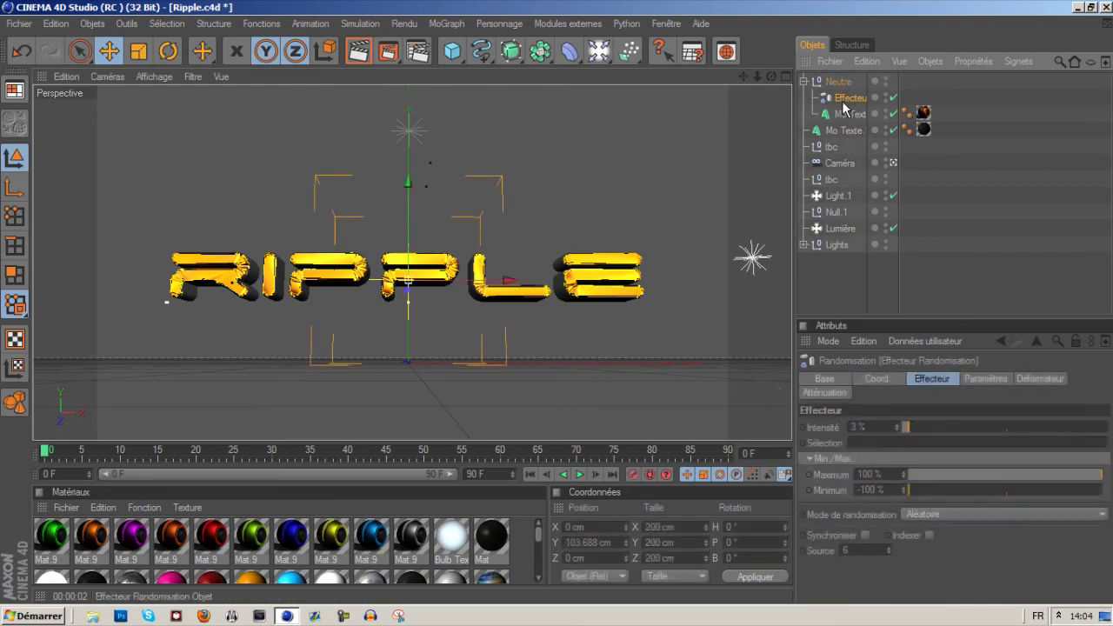
pyautogui.click(896, 430)
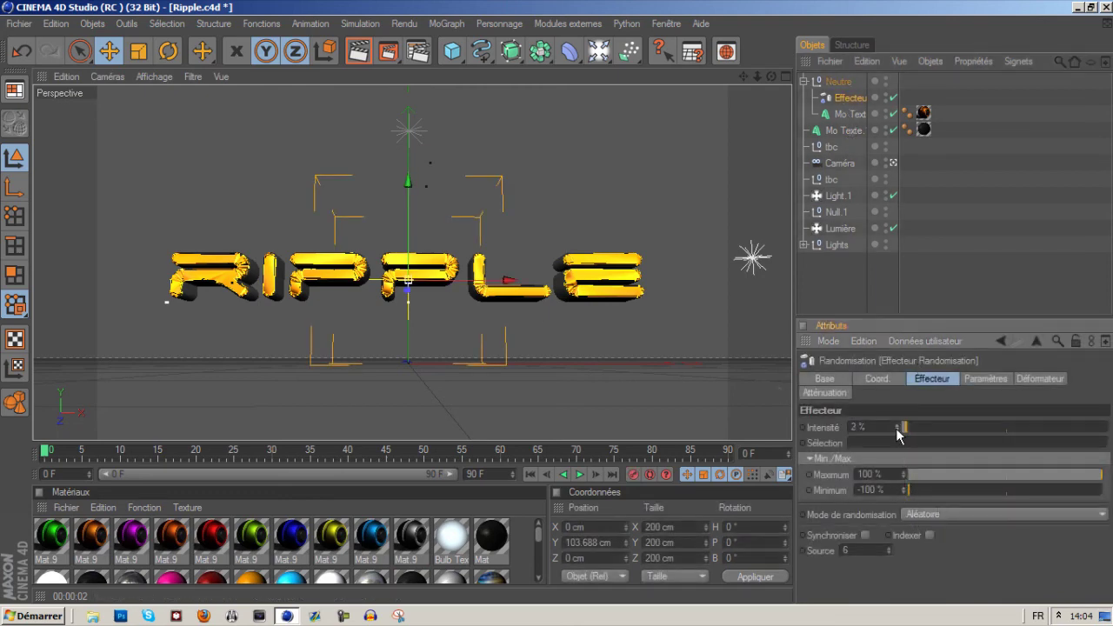
pyautogui.click(837, 291)
pyautogui.click(359, 52)
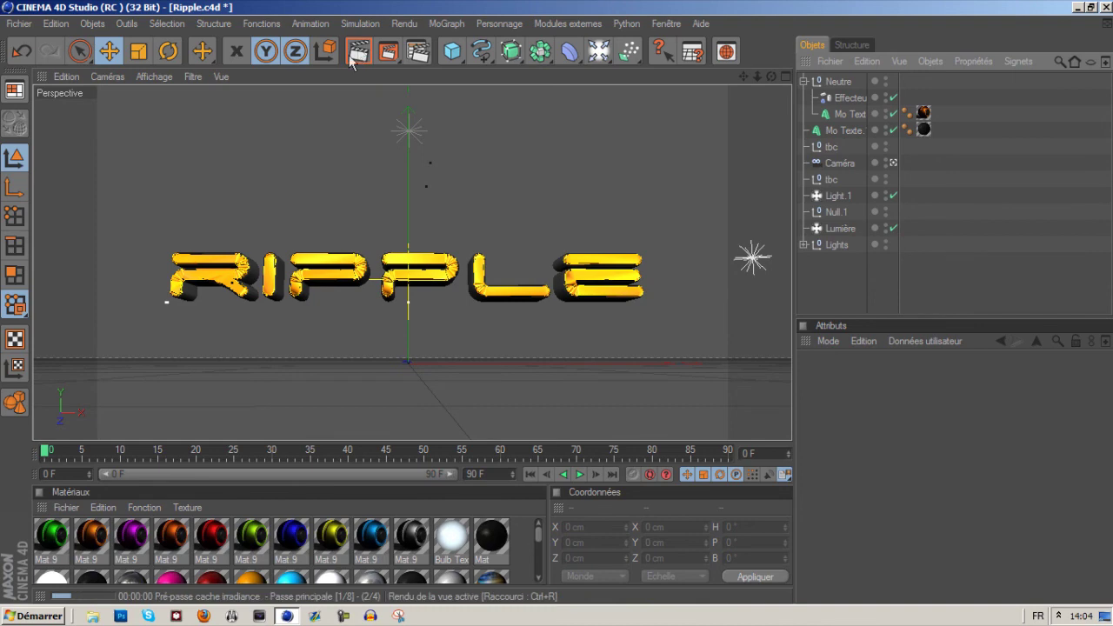